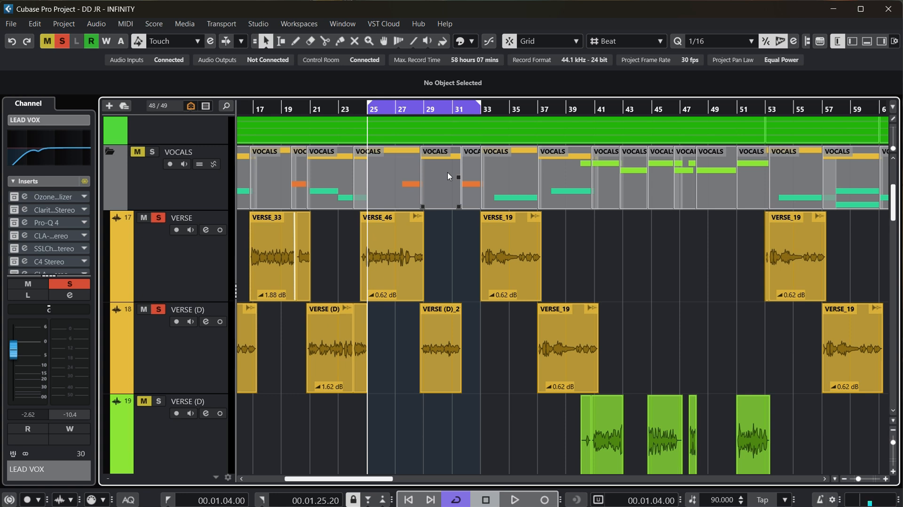
- Play the soloed verse vocals across the looped bars 25 to 33, and return to the loop start
key(space)
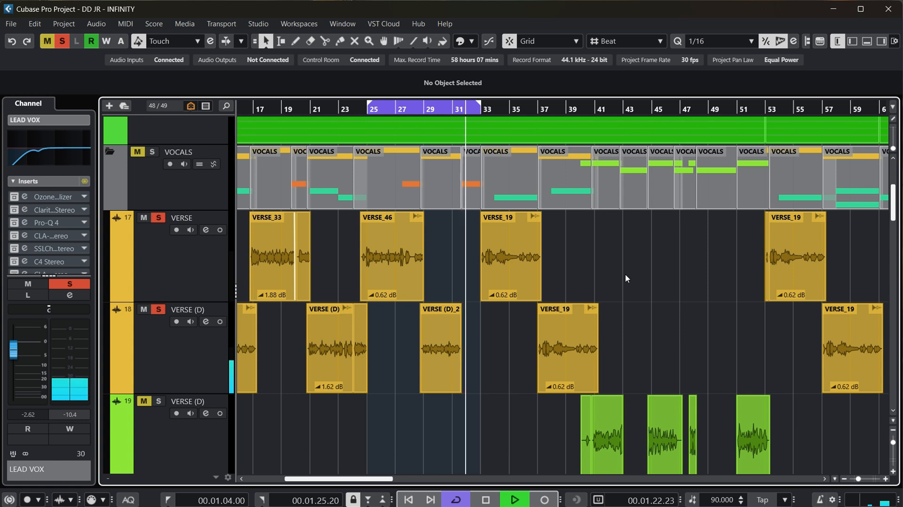
key(space)
key(KP_1)
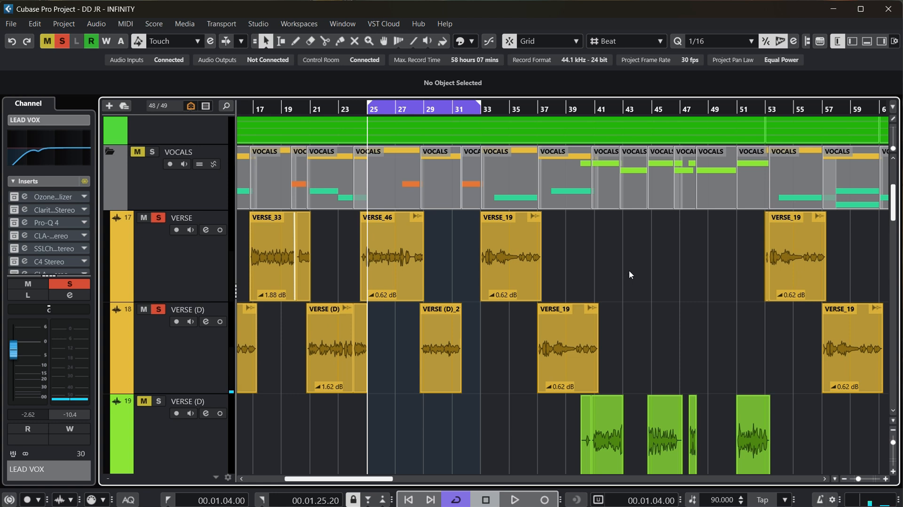
- Activate the Auto-Tune Pro insert on the VERSE and VERSE (D) tracks while playing the loop, and close the plug-in
click(202, 278)
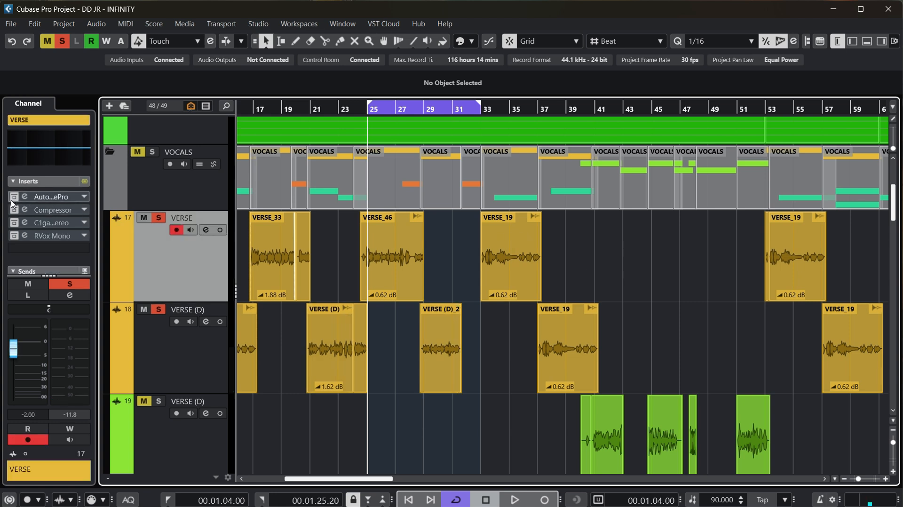
click(25, 196)
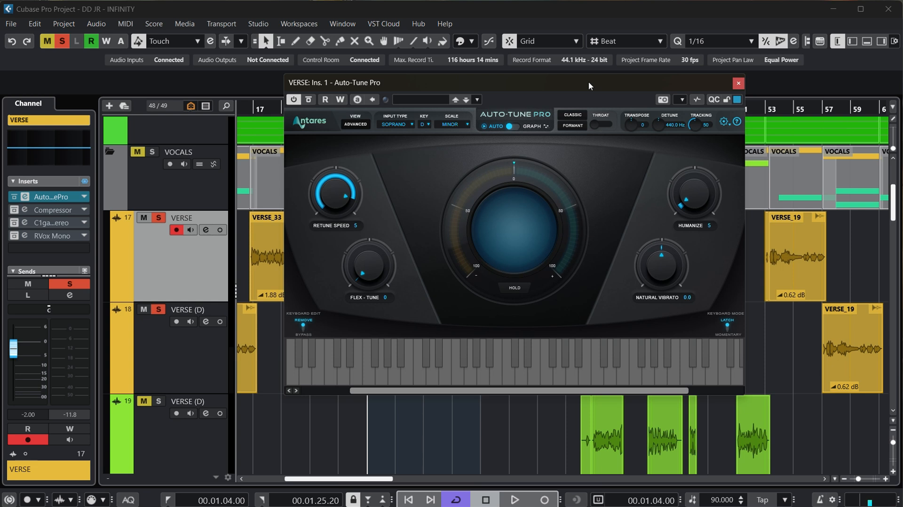
key(space)
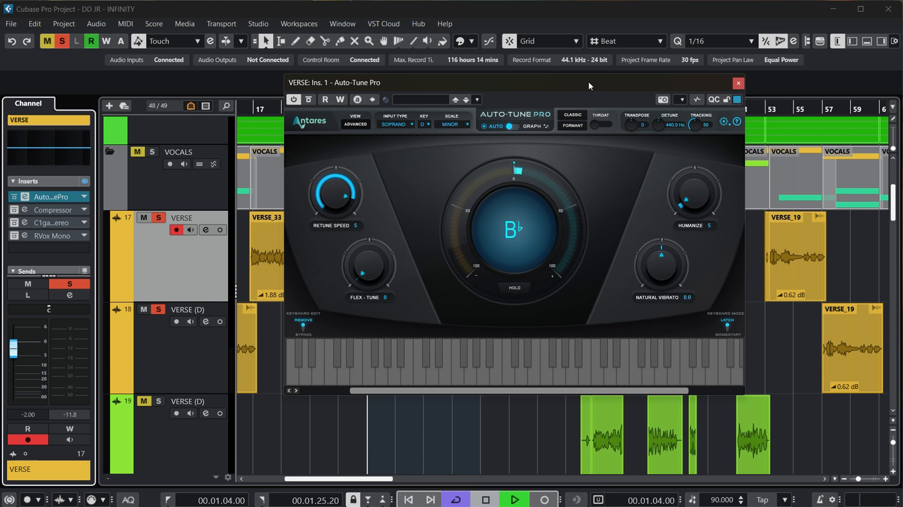
click(170, 371)
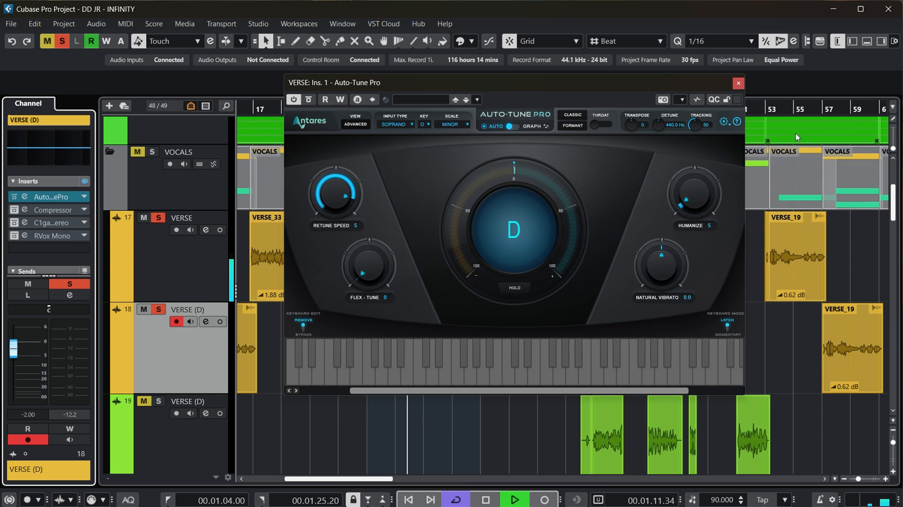
click(738, 84)
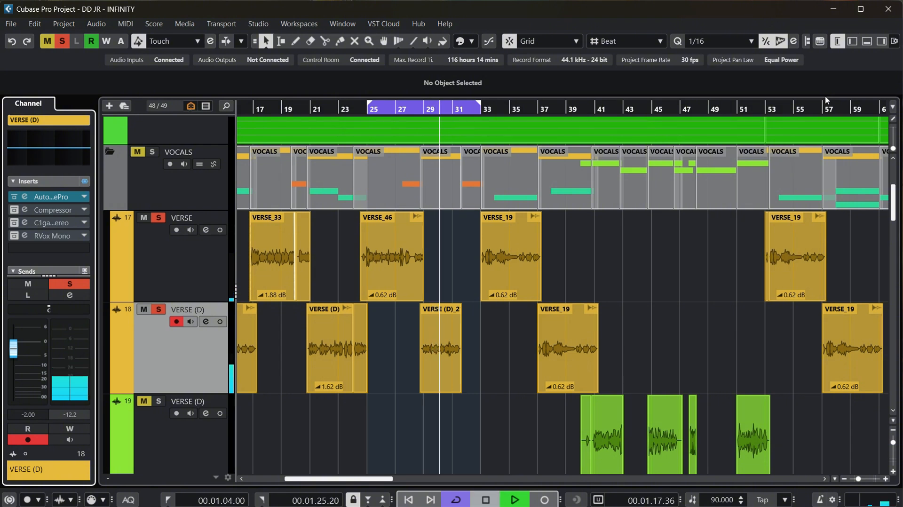
key(space)
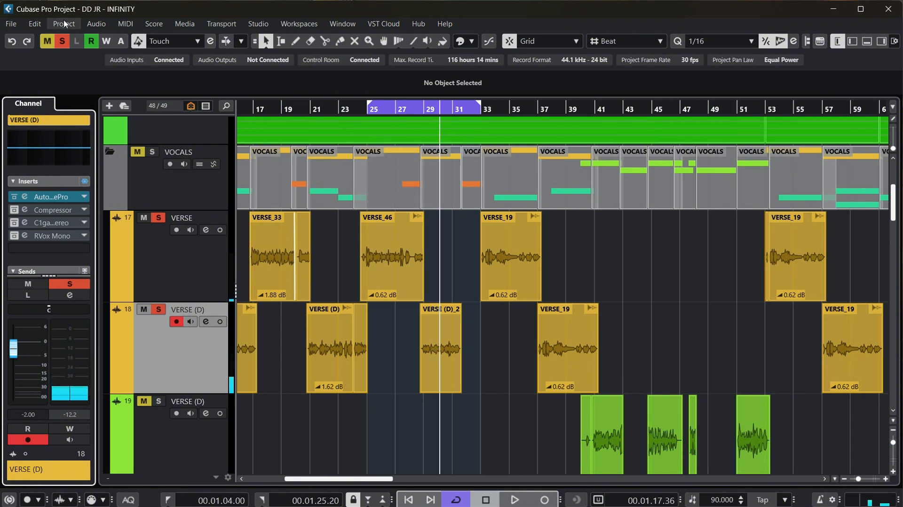
- Deactivate all solo states and play the looped section with the full mix
click(61, 46)
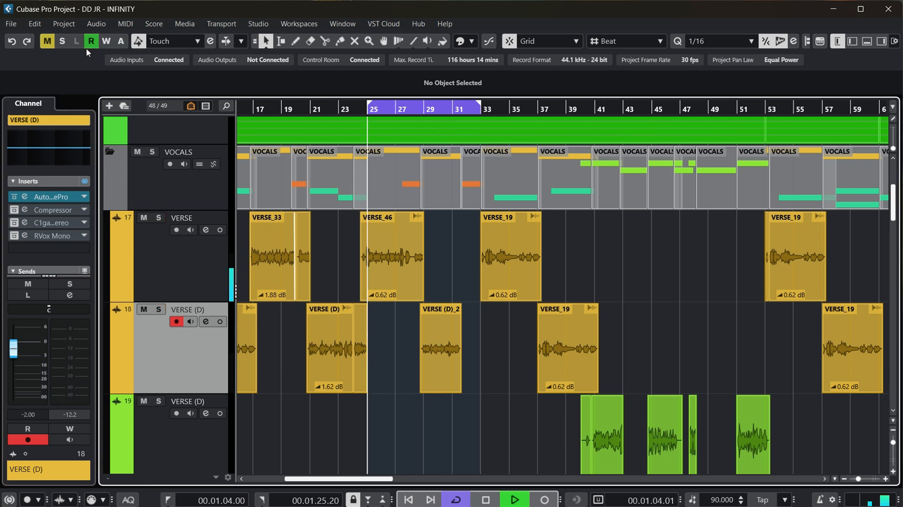
key(space)
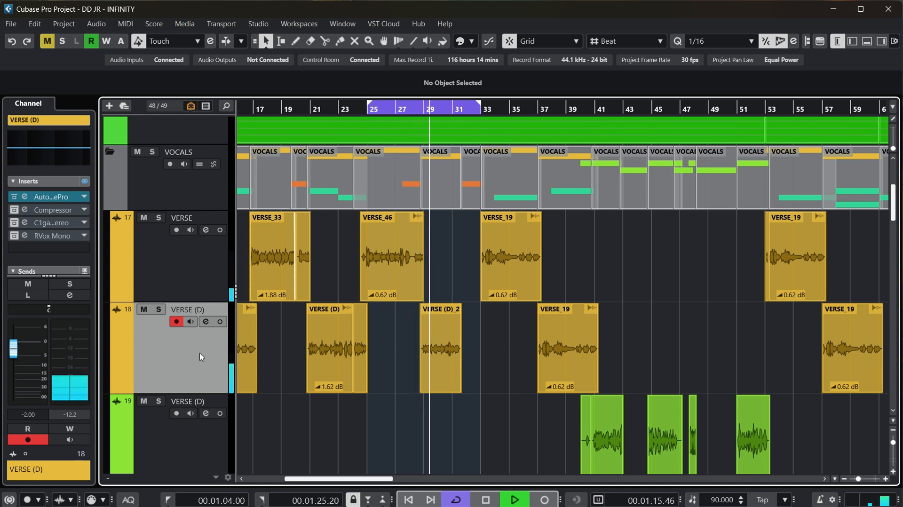
key(space)
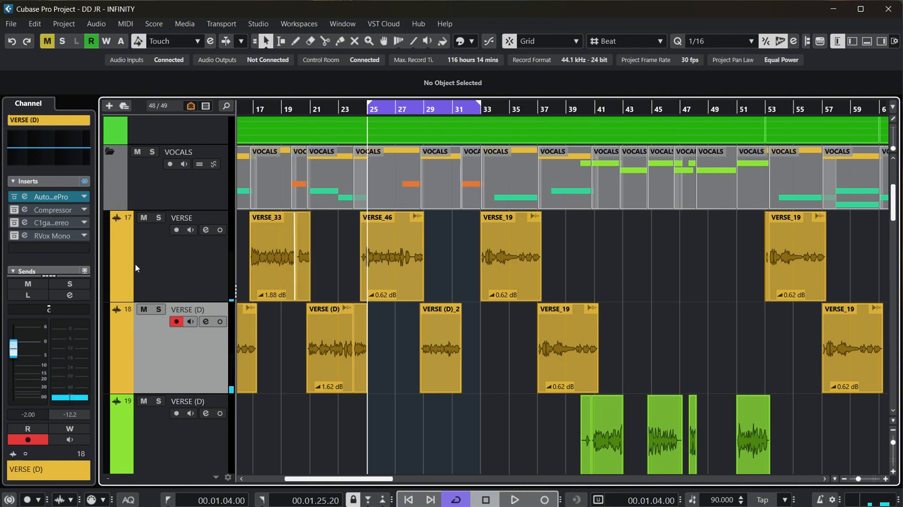
- Activate the Compressor insert on the VERSE track and check its Lead Vocals In Your Face preset
click(174, 267)
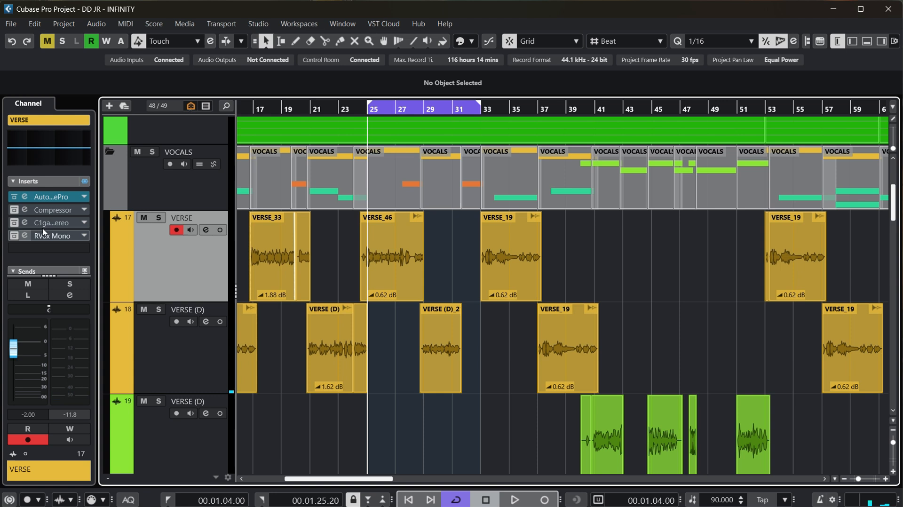
click(25, 212)
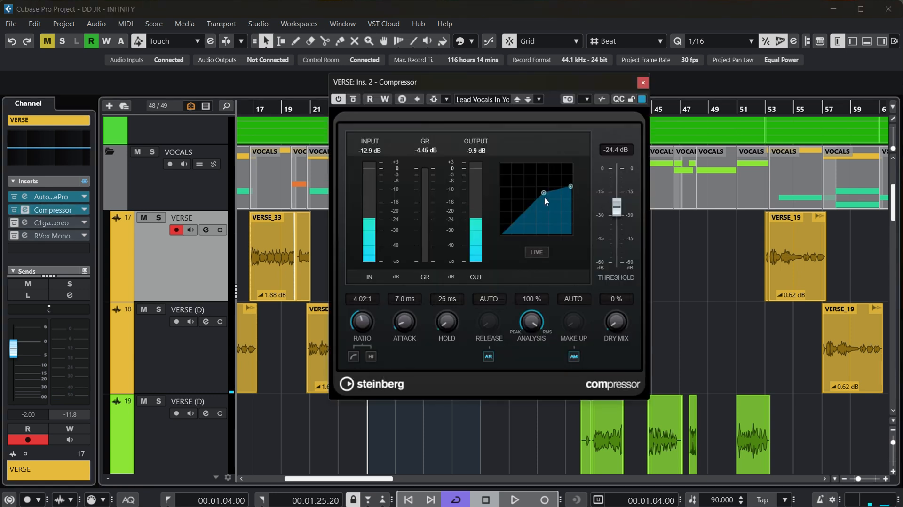
click(482, 102)
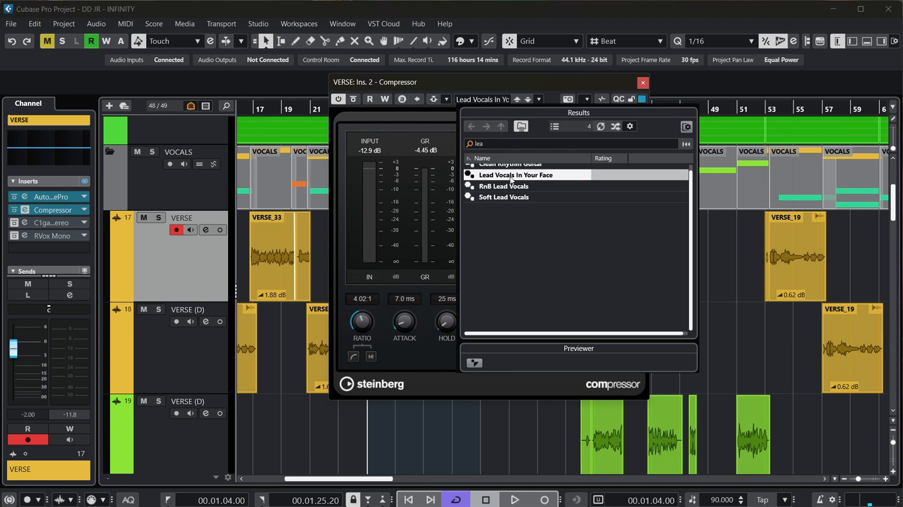
click(502, 86)
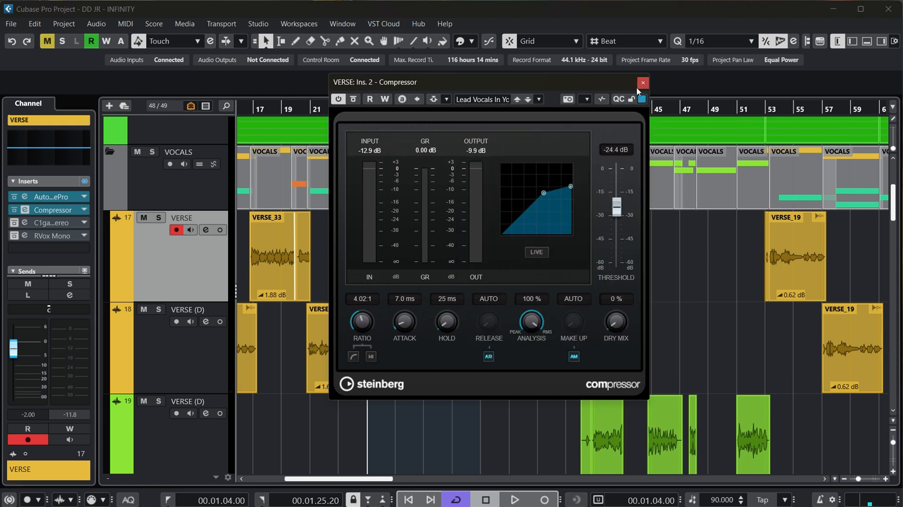
click(643, 83)
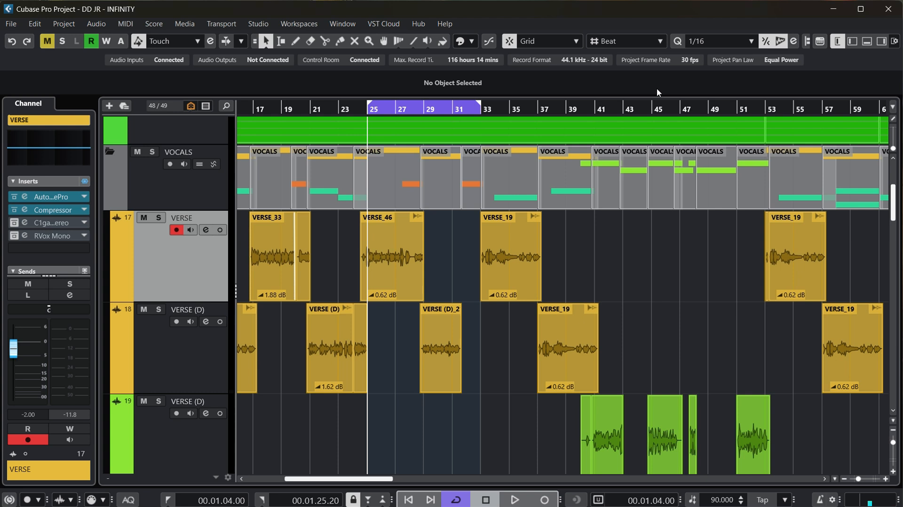
- Activate the Compressor on the VERSE (D) track as well while auditioning the loop
key(space)
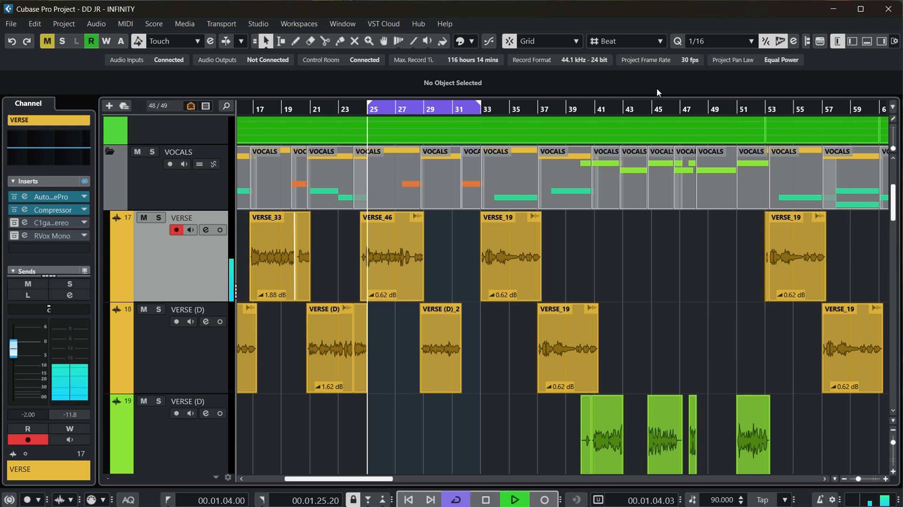
click(170, 369)
click(14, 210)
click(181, 269)
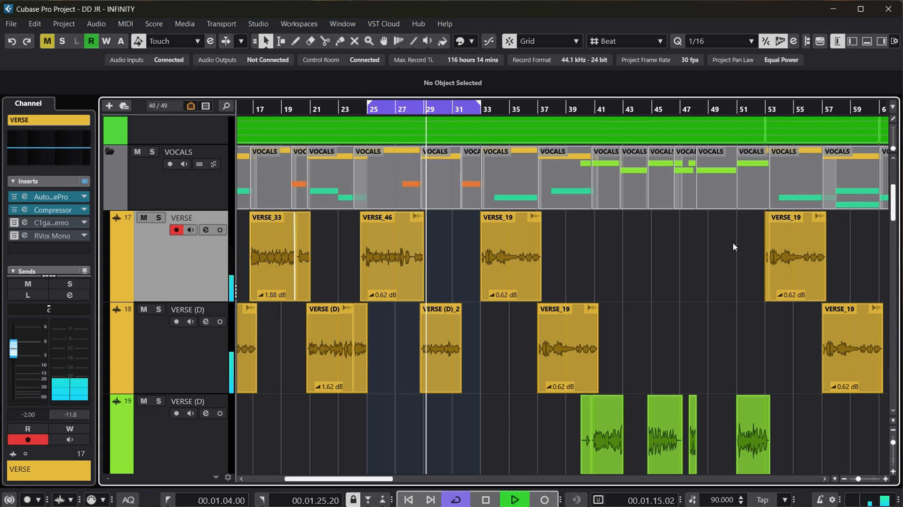
key(space)
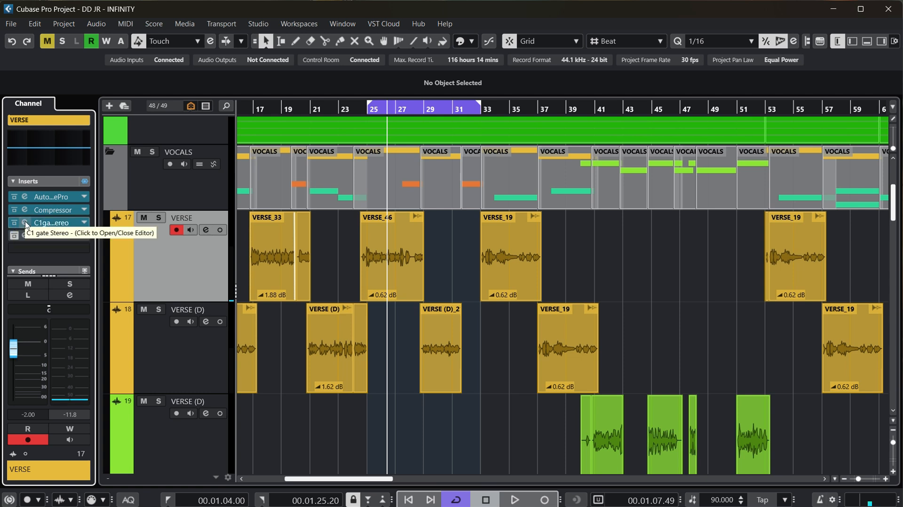
- Review the C1 gate settings on the VERSE track and audition the loop with the gate active on both verse tracks
click(55, 222)
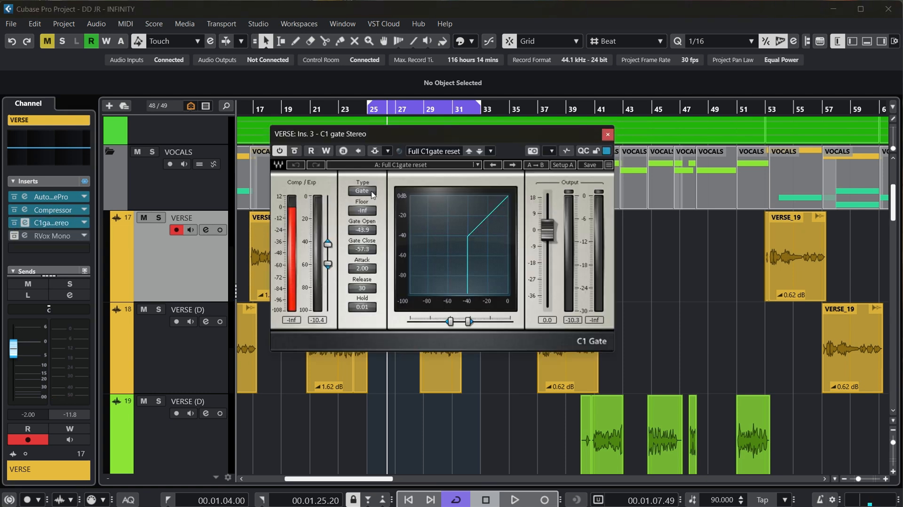
key(KP_1)
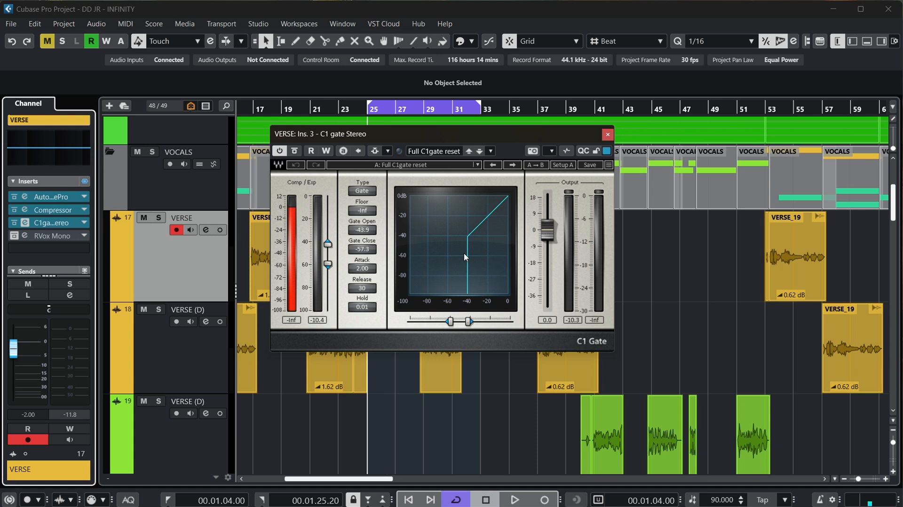
key(space)
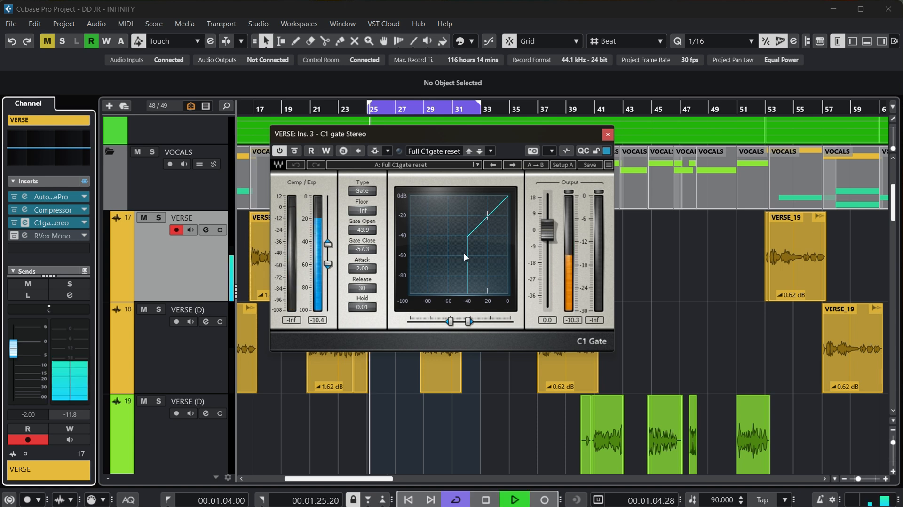
click(177, 375)
click(200, 251)
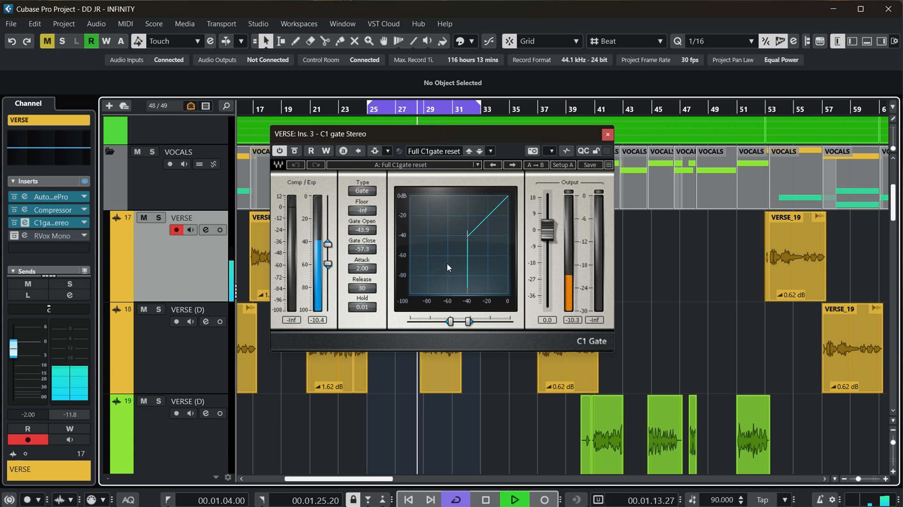
click(607, 135)
key(space)
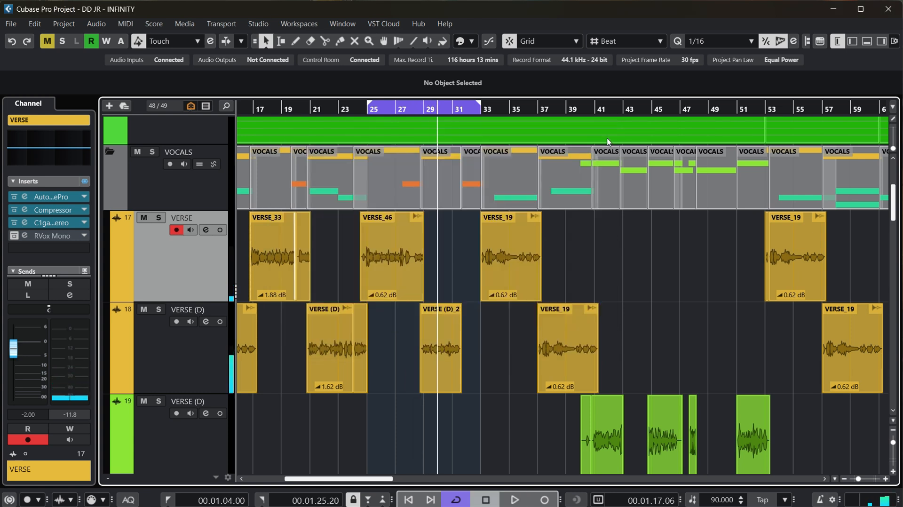
- Activate the RVox Mono insert on the verse vocal tracks and open its editor on the VERSE track
click(174, 370)
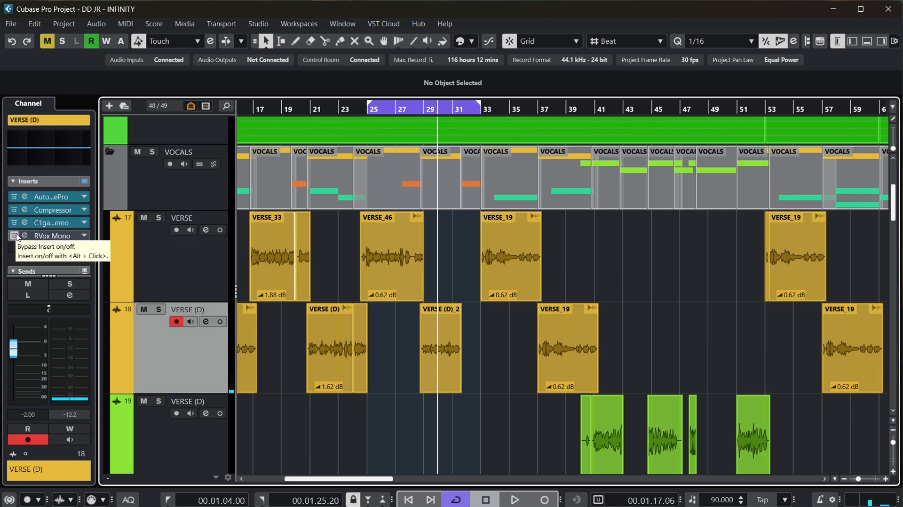
key(Up)
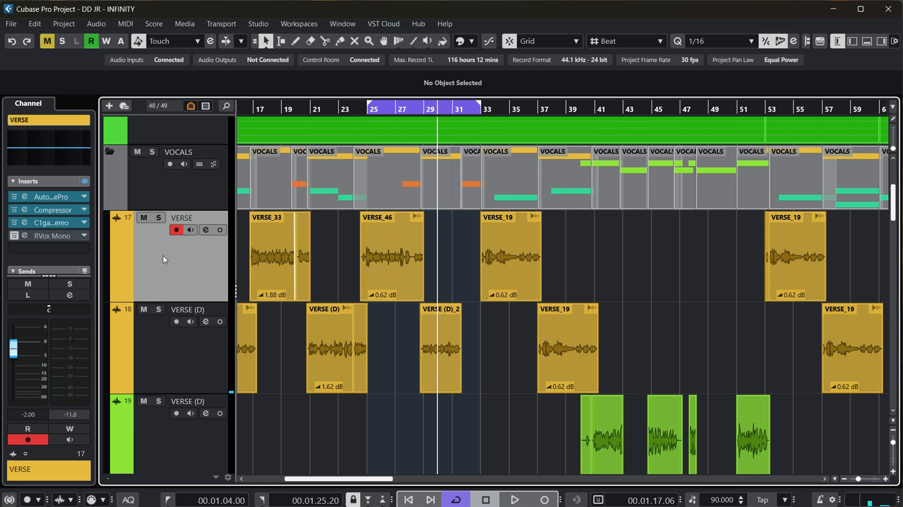
click(18, 237)
click(24, 236)
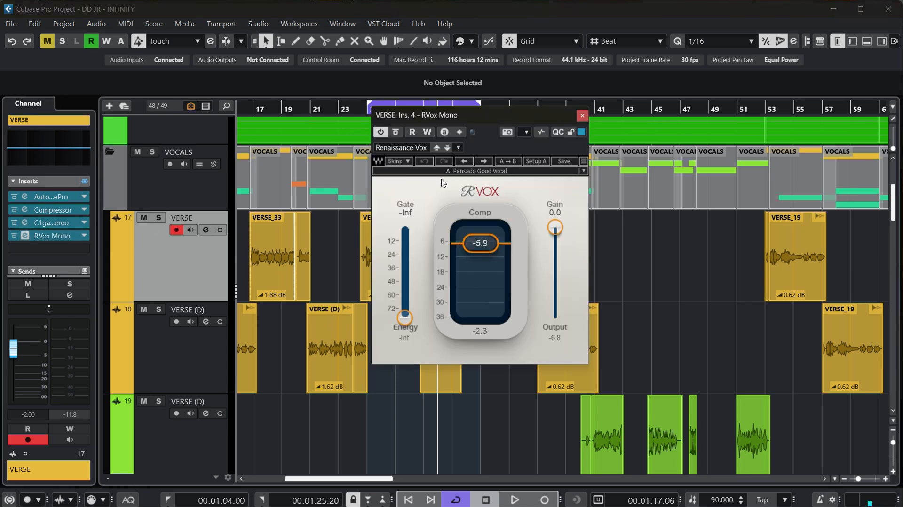
- Locate the Good Vocal preset among RVox's Dave Pensado artist presets without changing it, and close the plug-in
click(489, 172)
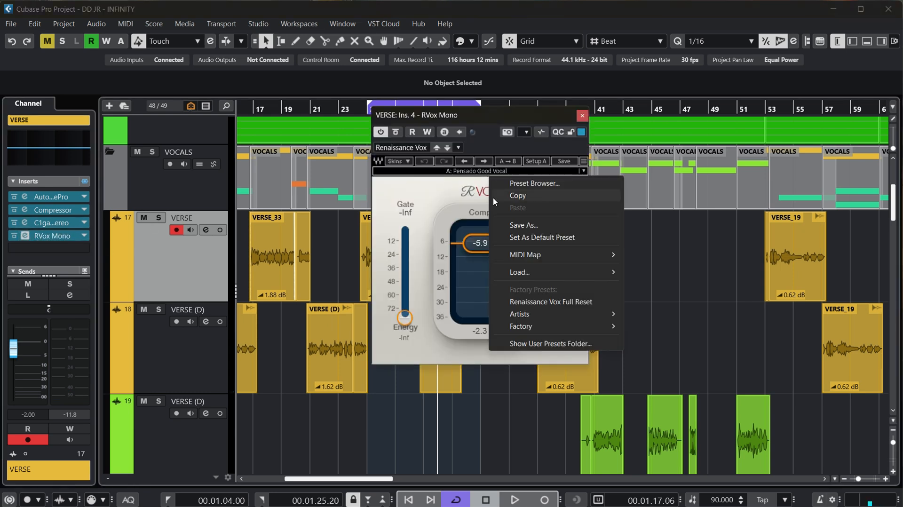
mouse_move(563, 316)
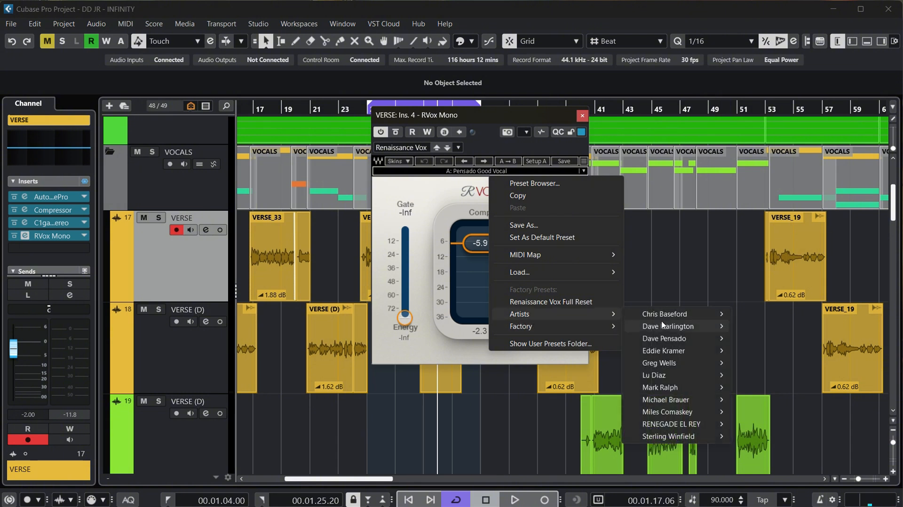
mouse_move(663, 339)
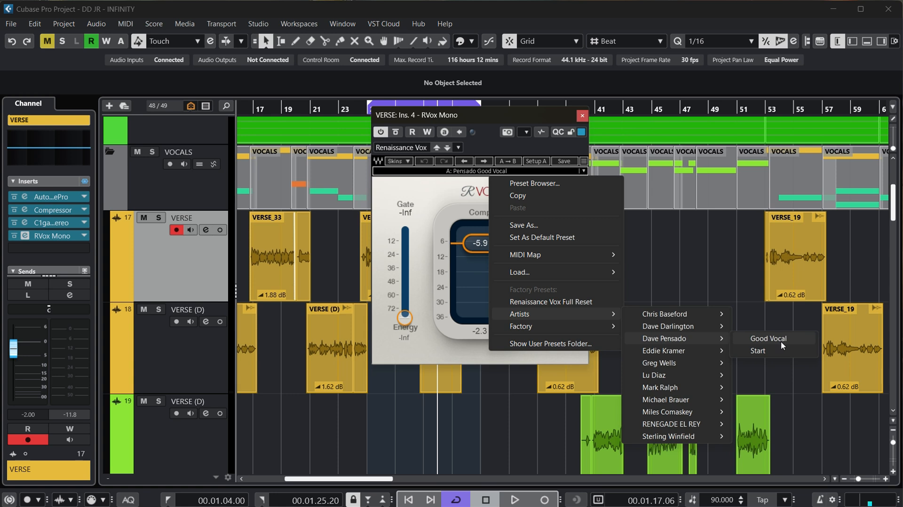
click(420, 356)
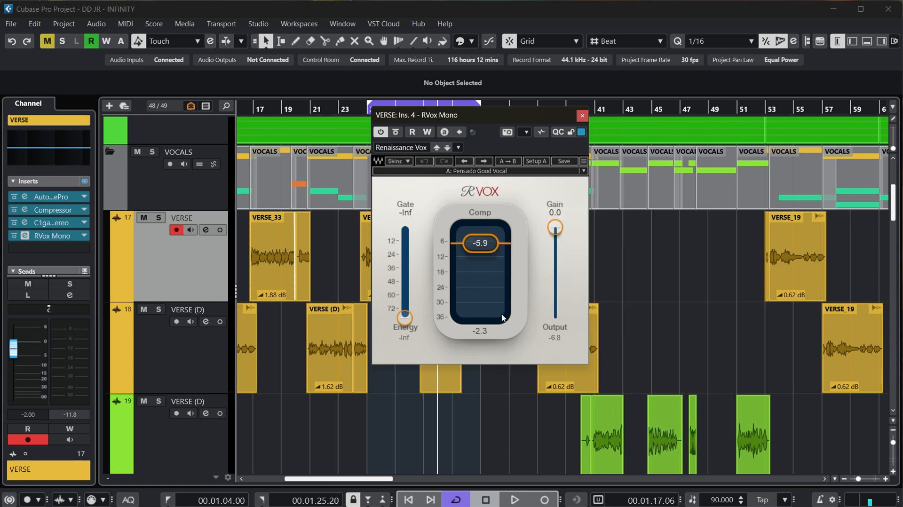
click(582, 115)
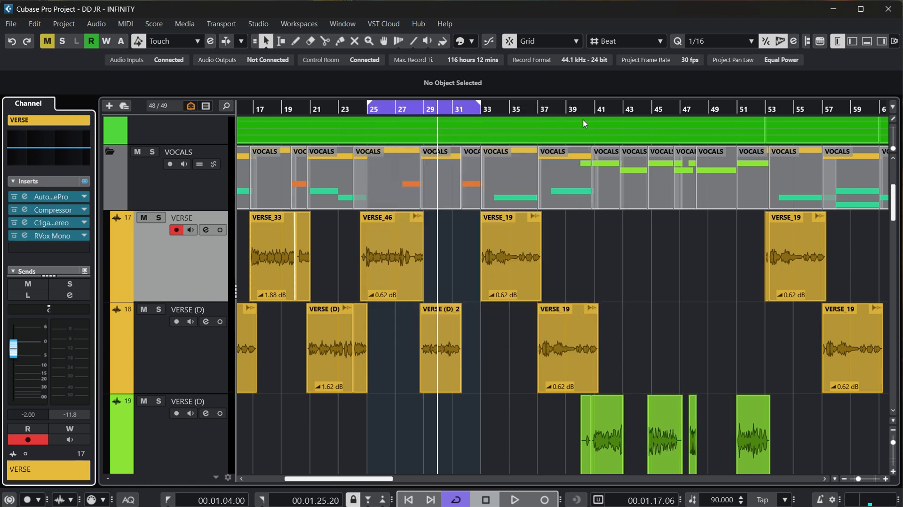
- Audition the loop with the full insert chain on the VERSE and VERSE (D) tracks
key(space)
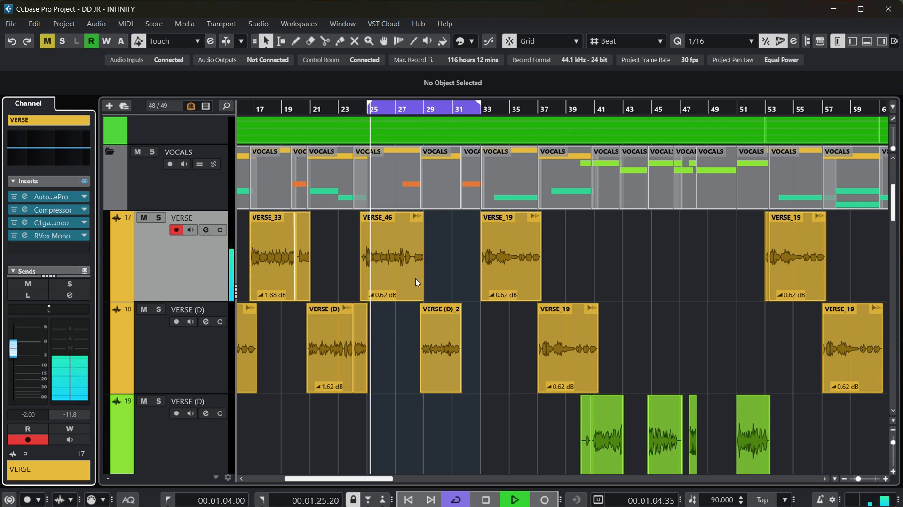
click(175, 355)
click(121, 265)
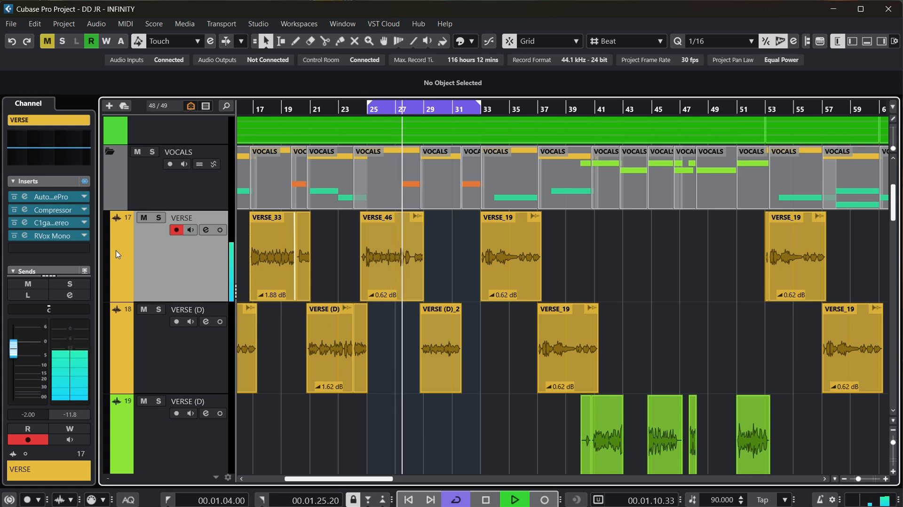
key(space)
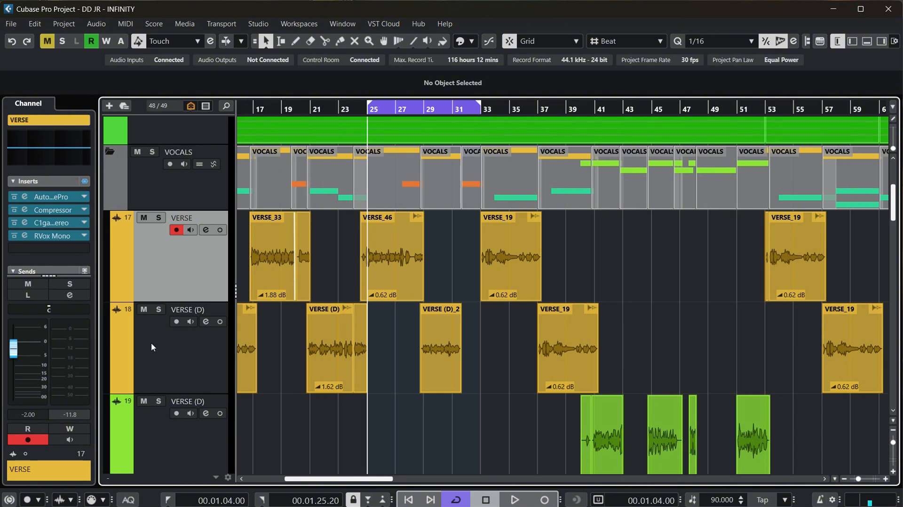
- Show the LEAD VOX group channel, activate its Ozone 11 Equalizer insert and open the equalizer's editor
click(162, 359)
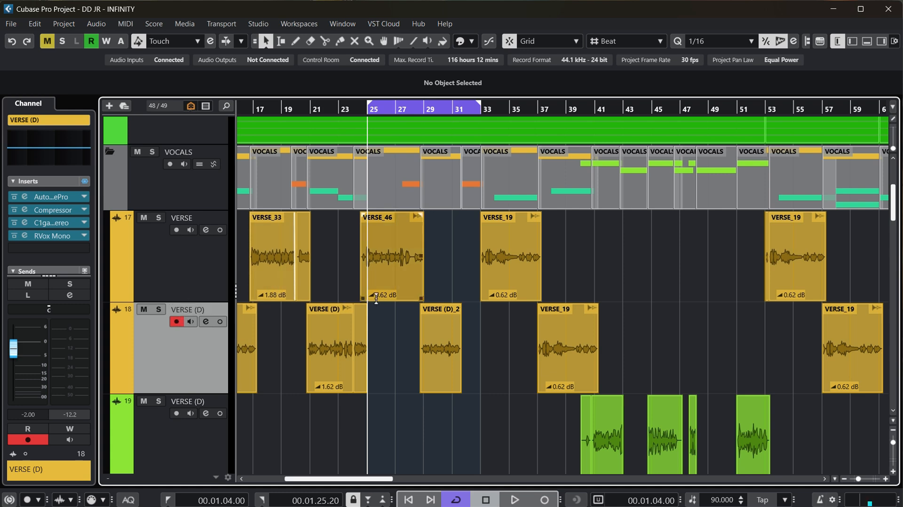
scroll(385, 308, down, 8)
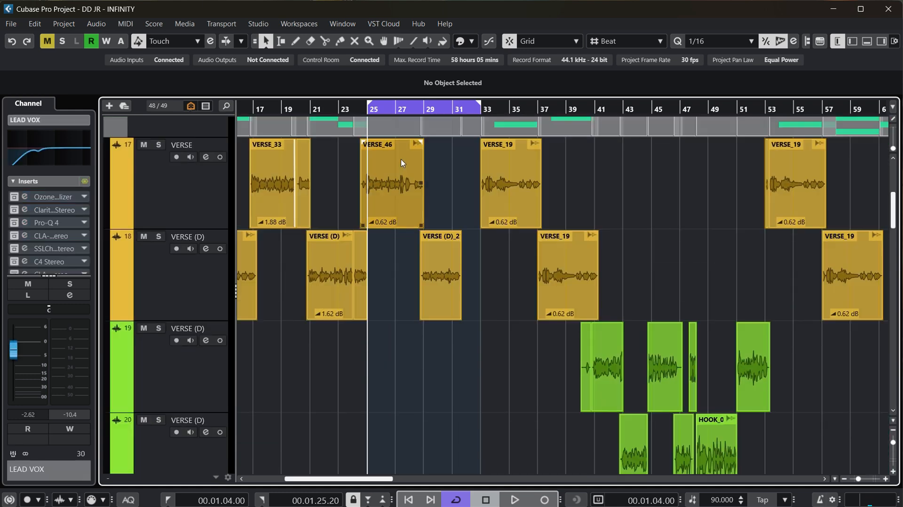
scroll(401, 164, up, 1)
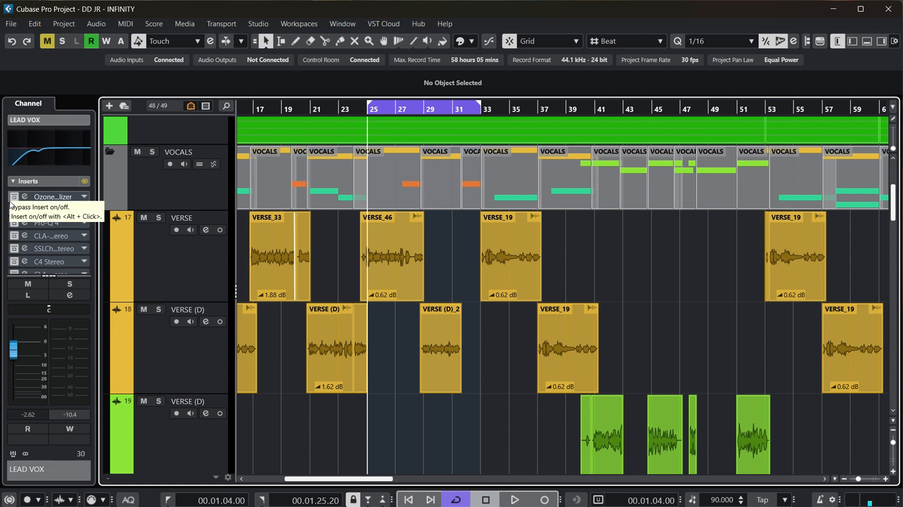
click(52, 197)
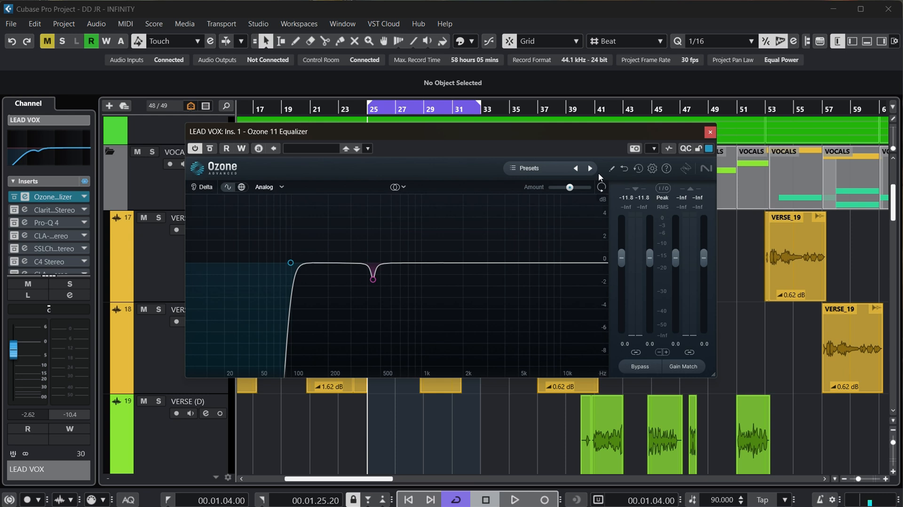
- Audition the loop with the Ozone 11 Equalizer active on LEAD VOX, and close the plug-in
key(space)
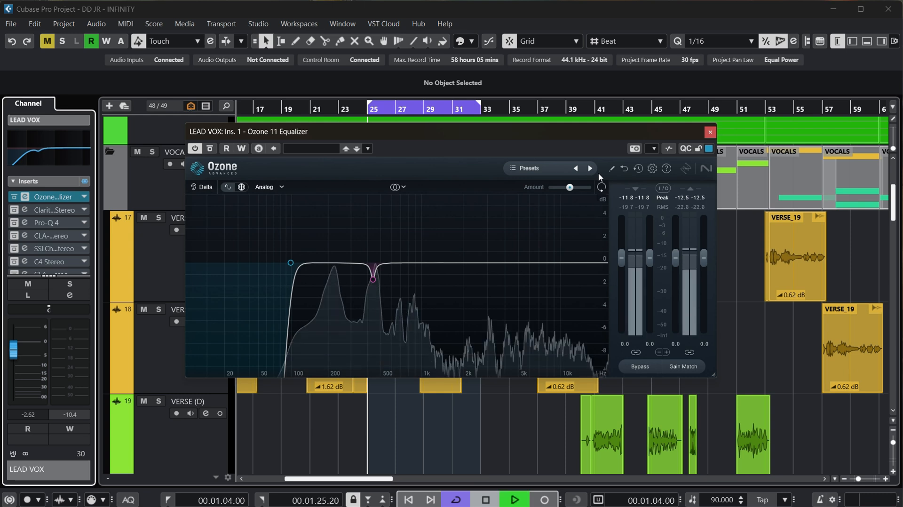
drag(395, 131, 404, 107)
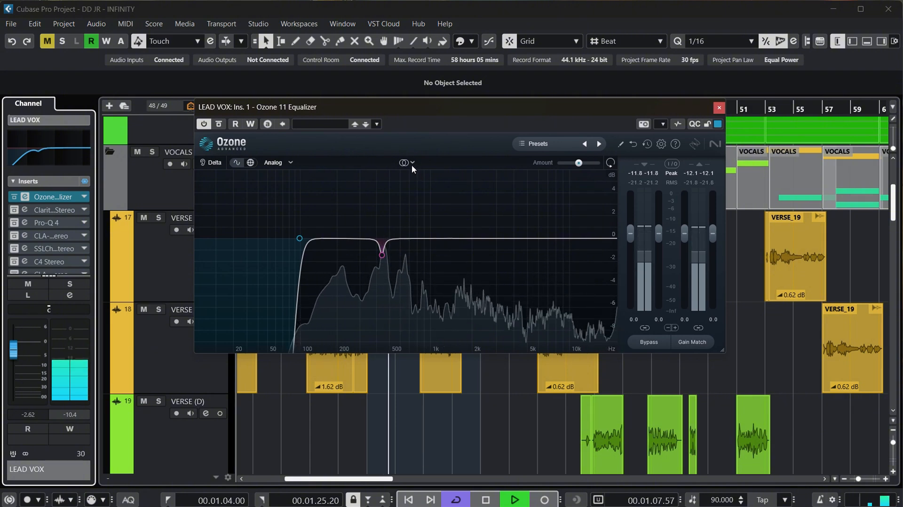
click(718, 109)
key(space)
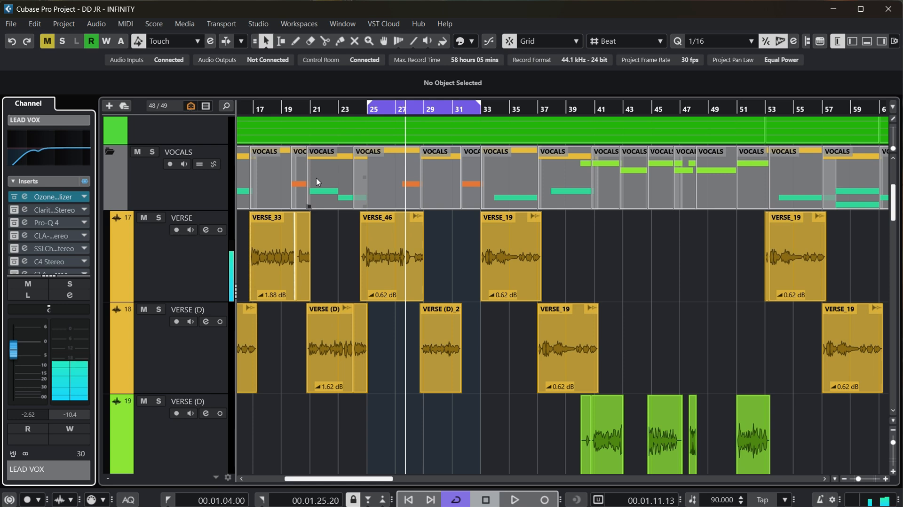
- Activate the Clarity Vx Pro insert on LEAD VOX, review its editor and audition the loop with it
click(24, 210)
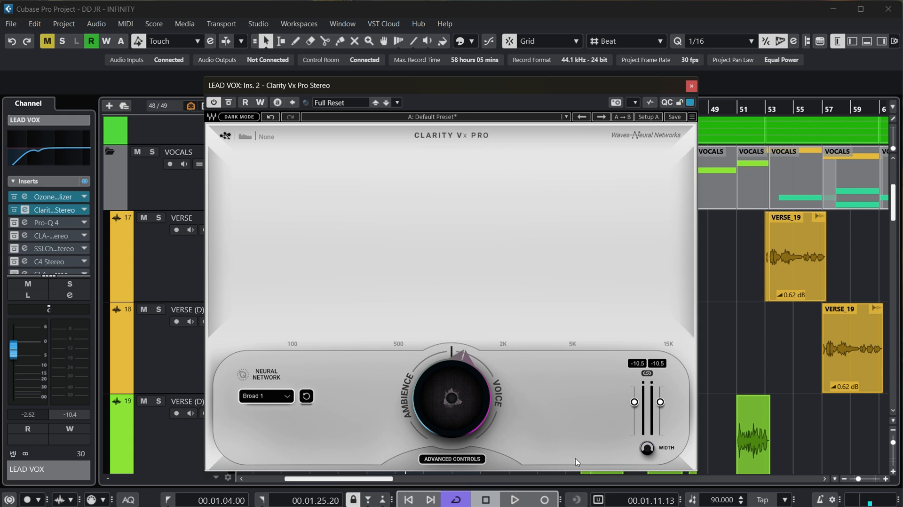
click(691, 86)
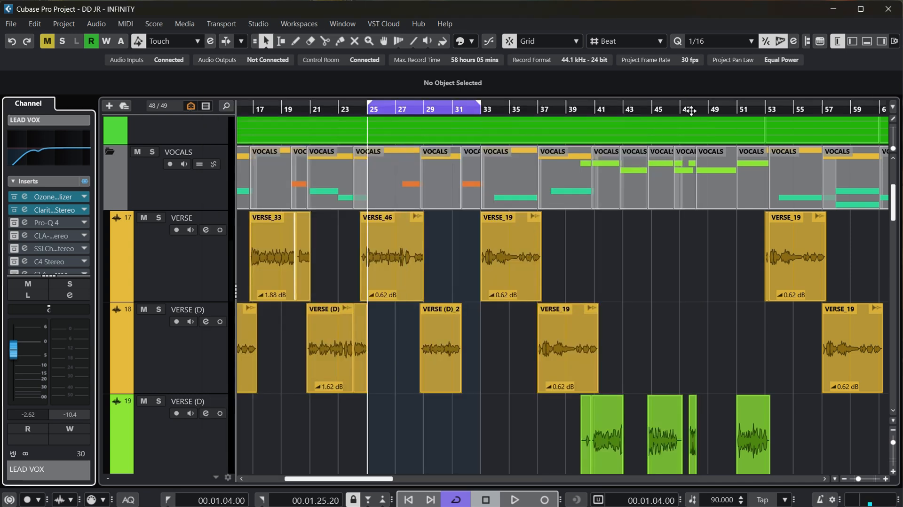
key(space)
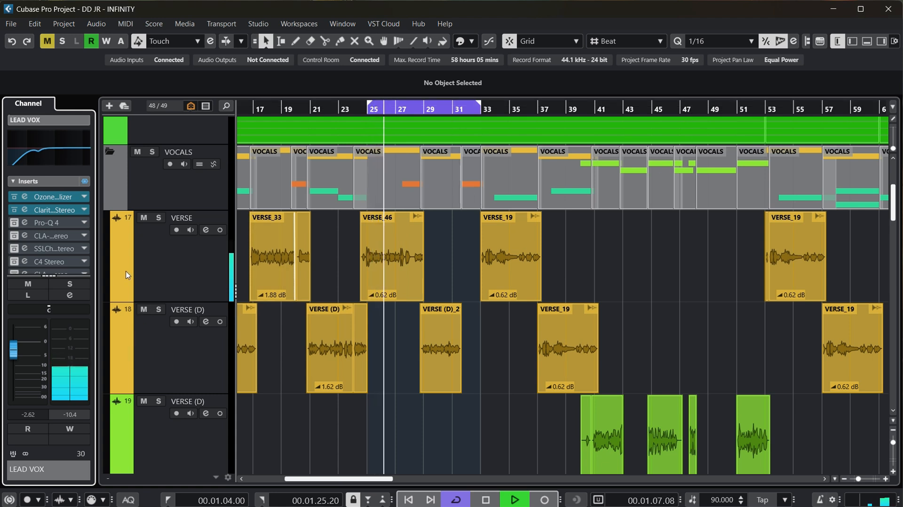
key(space)
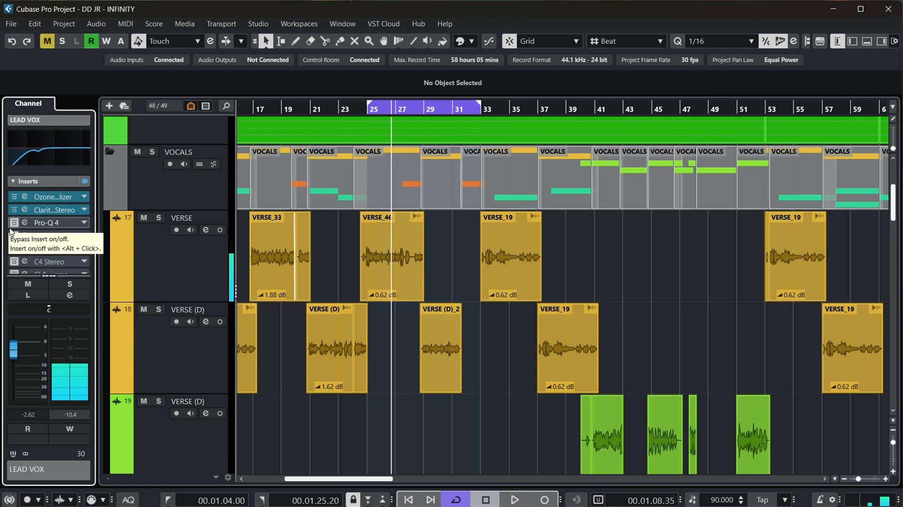
- Activate the Pro-Q 4 insert on LEAD VOX and load the Vocal Lead 3 preset from its Vocals category
click(39, 222)
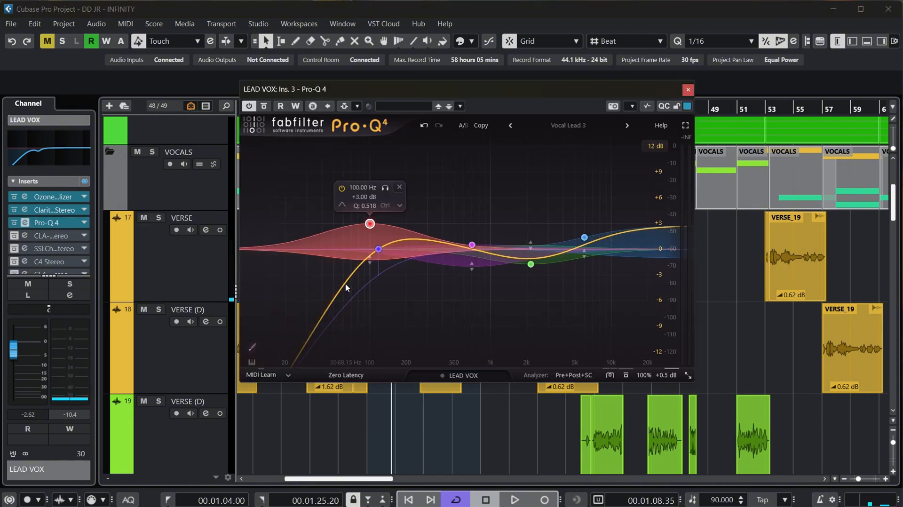
click(568, 126)
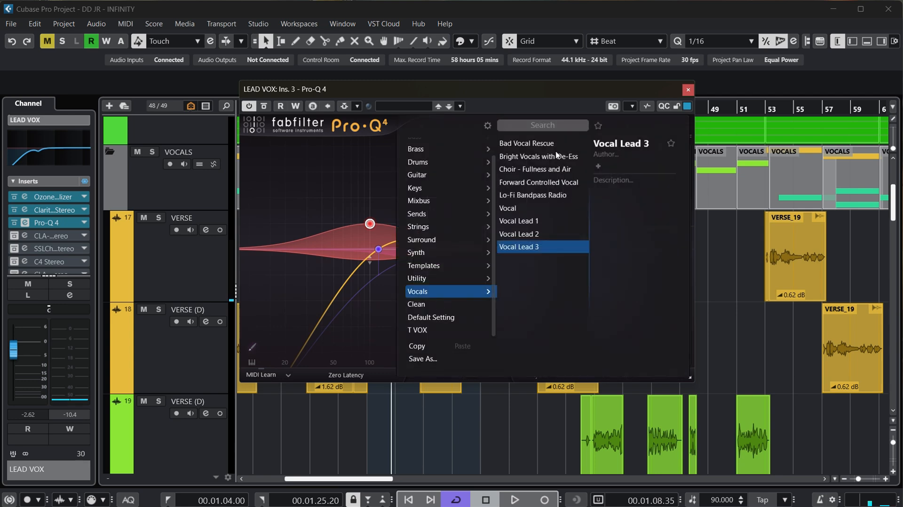
click(526, 250)
mouse_move(381, 244)
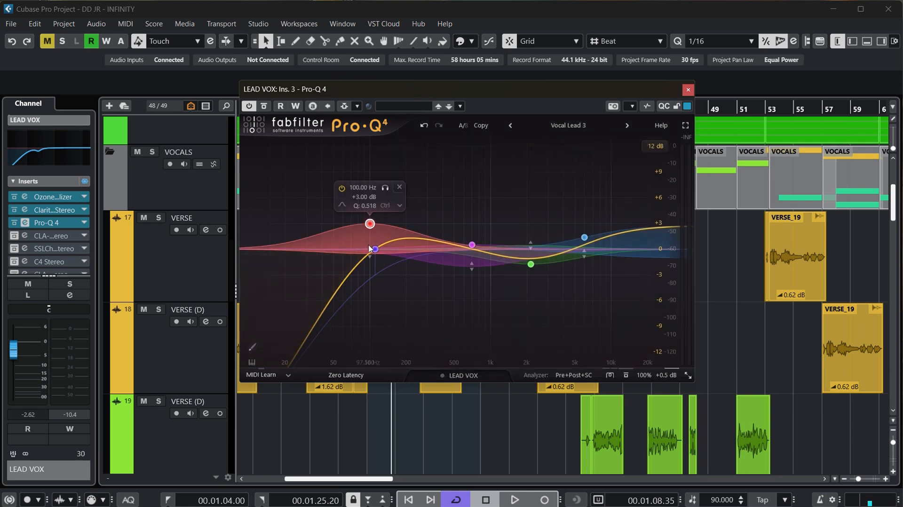
- Audition the loop with Pro-Q 4 active on LEAD VOX, return to the loop start and close the plug-in
key(space)
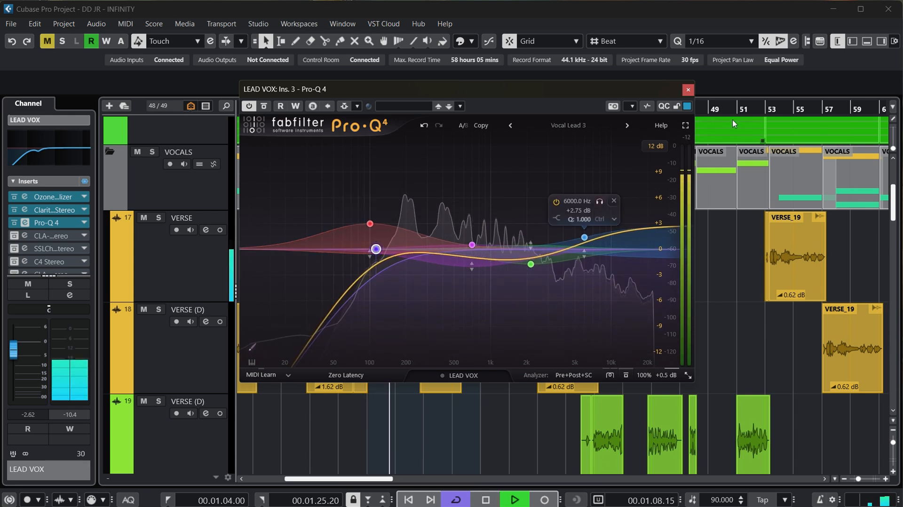
key(space)
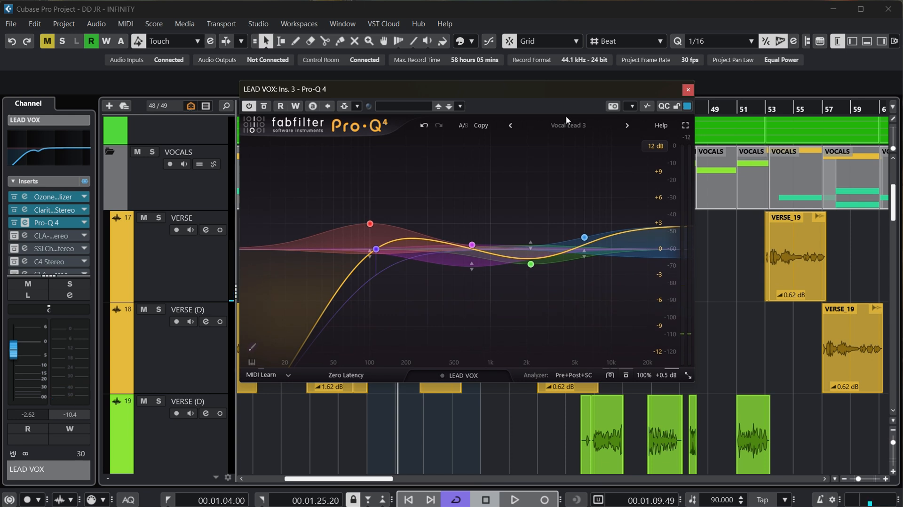
key(KP_1)
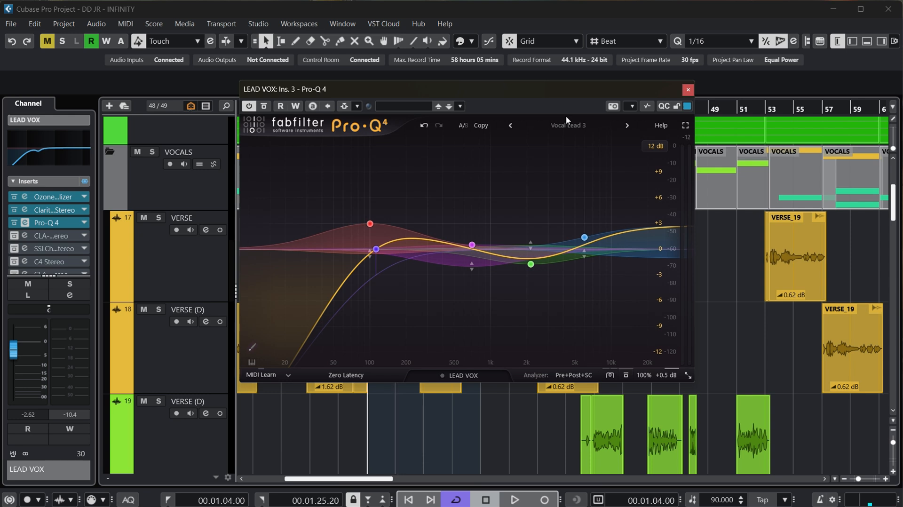
click(684, 89)
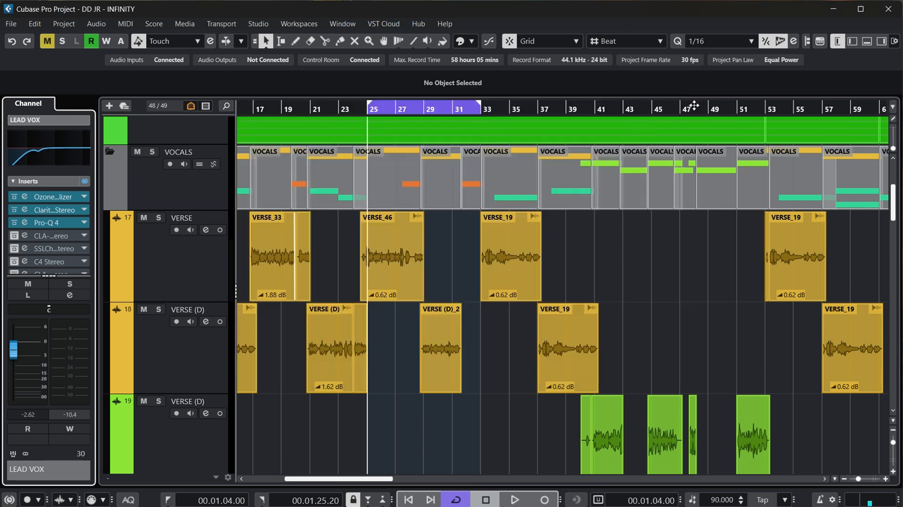
- Activate the CLA-76 Stereo insert on LEAD VOX and examine its attack and release settings in the editor
click(27, 238)
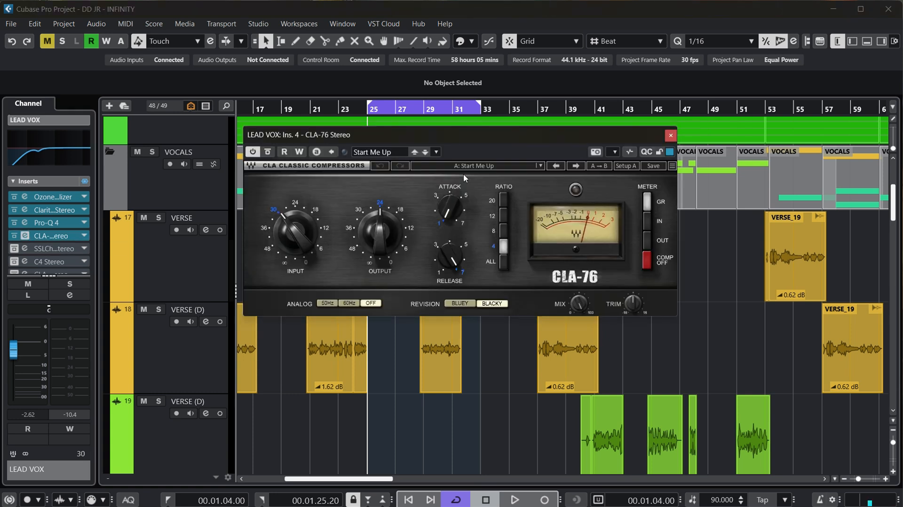
drag(466, 137, 464, 175)
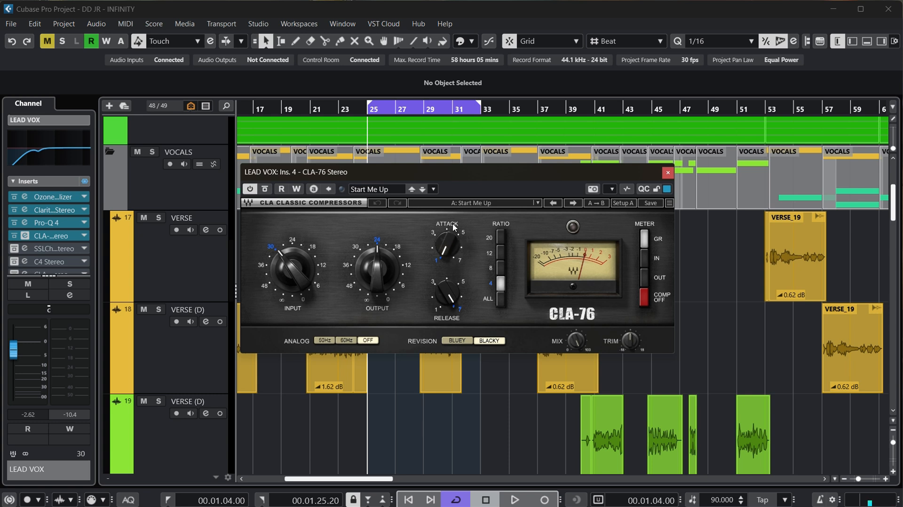
mouse_move(450, 291)
mouse_move(441, 247)
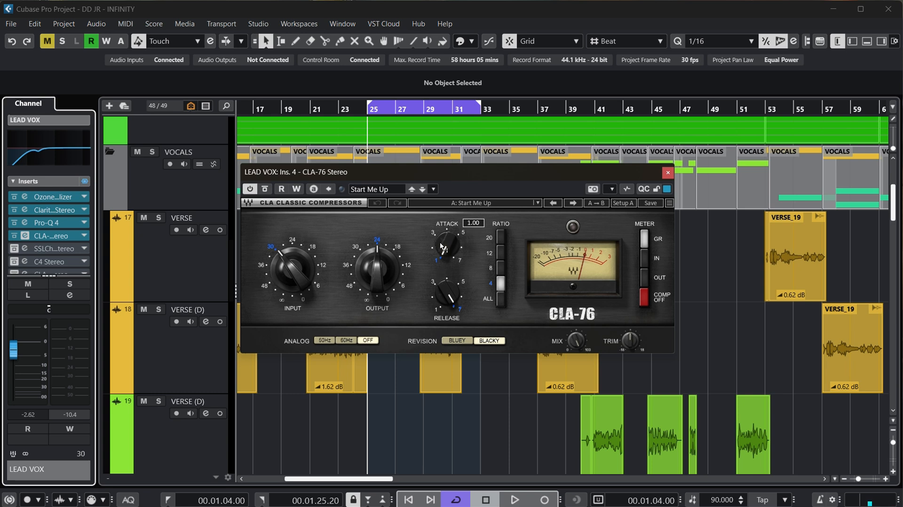
- Audition the loop while watching the CLA-76 meter, and close the compressor's editor
key(space)
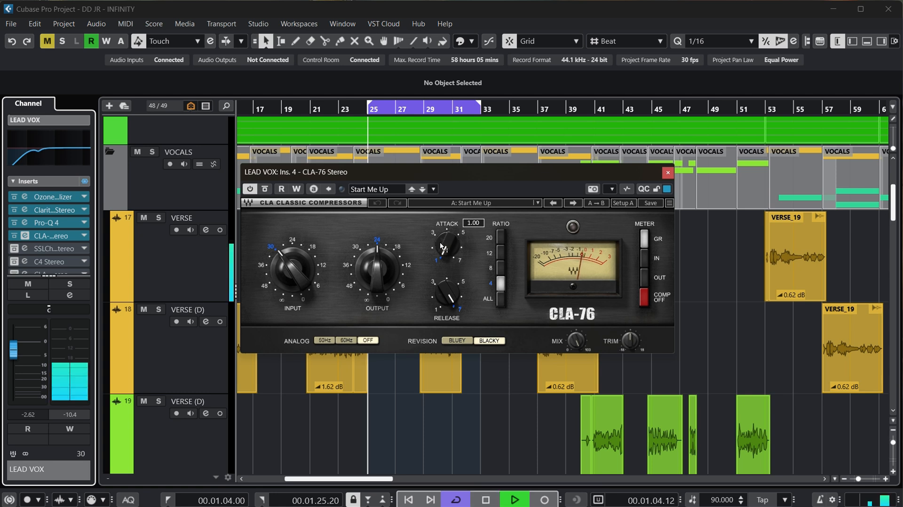
drag(526, 174, 543, 163)
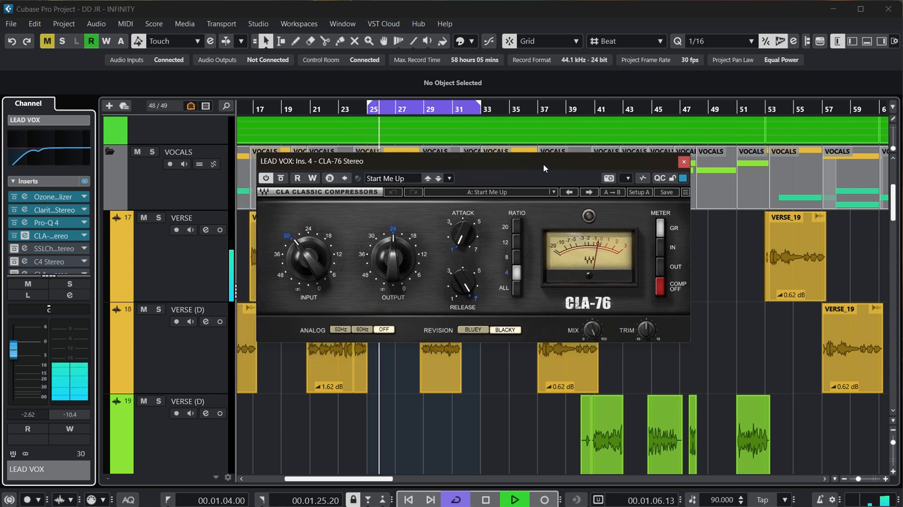
key(space)
click(684, 162)
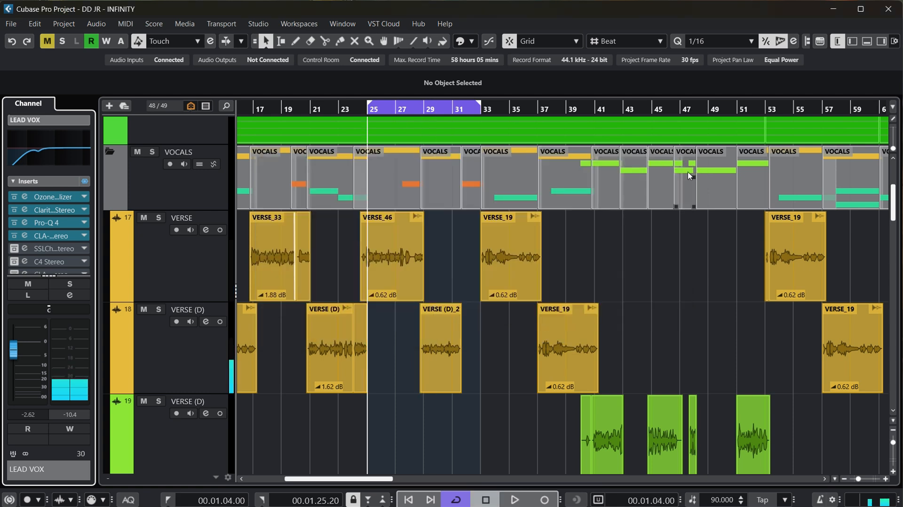
- Activate the SSLChannel Stereo insert on LEAD VOX, review its settings and audition the loop with it
click(14, 249)
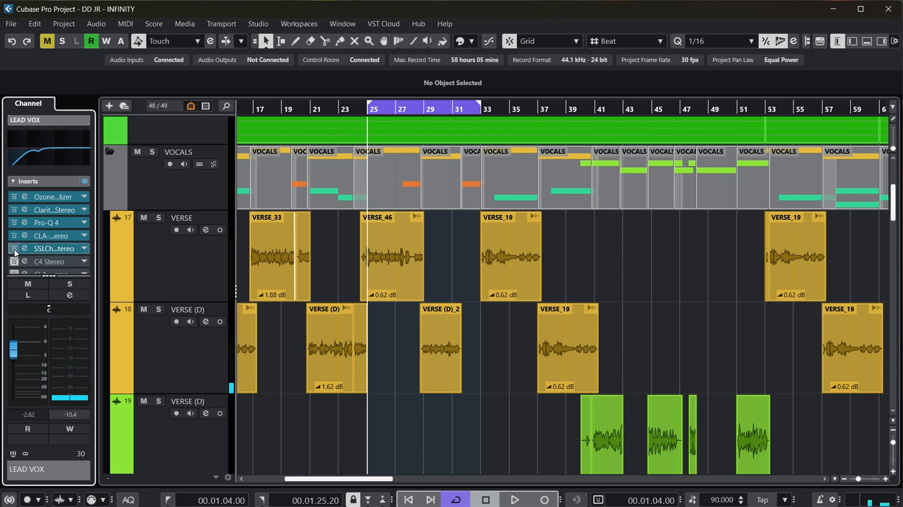
click(24, 248)
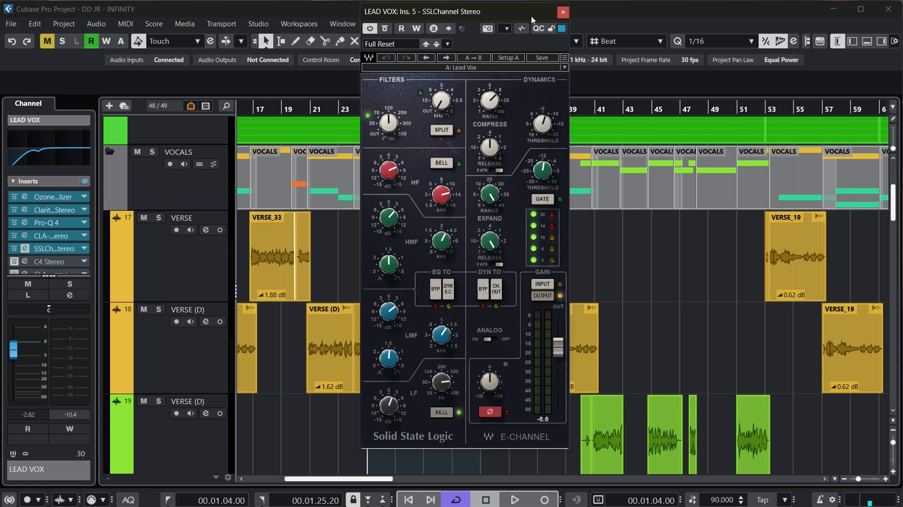
drag(532, 19, 607, 18)
click(675, 14)
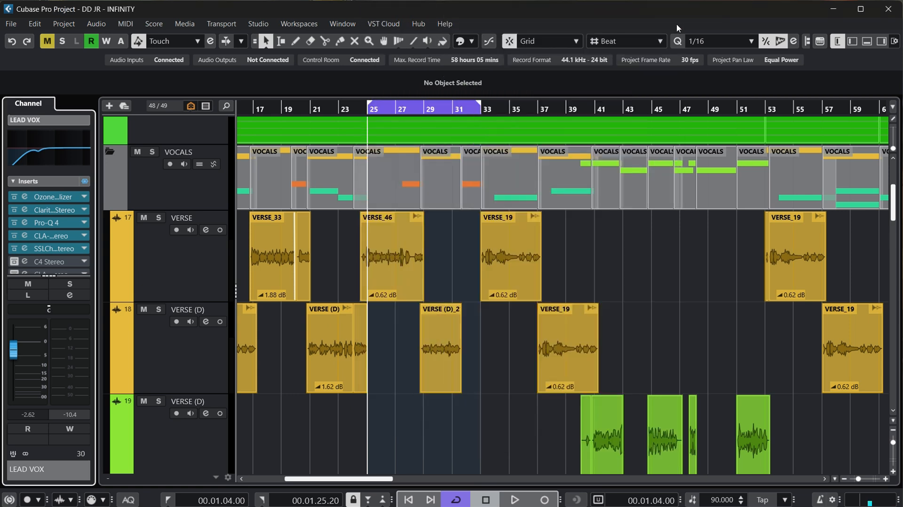
click(513, 499)
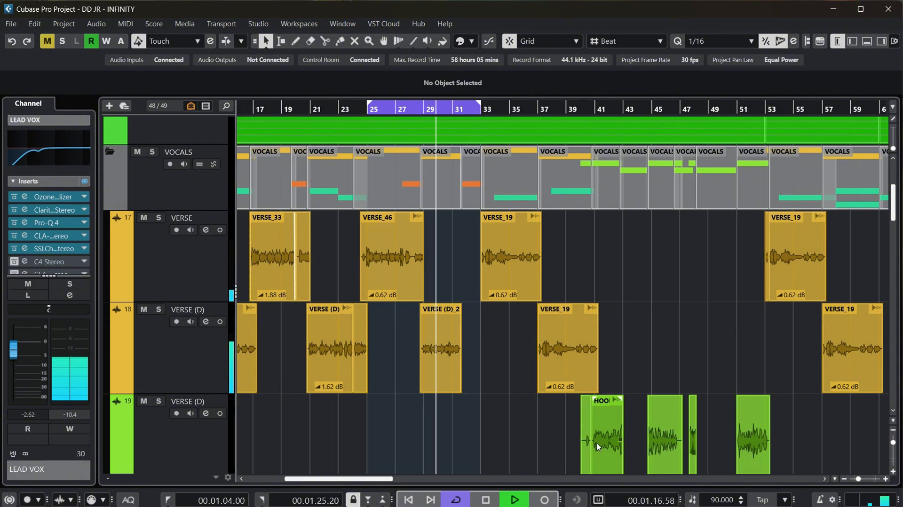
key(space)
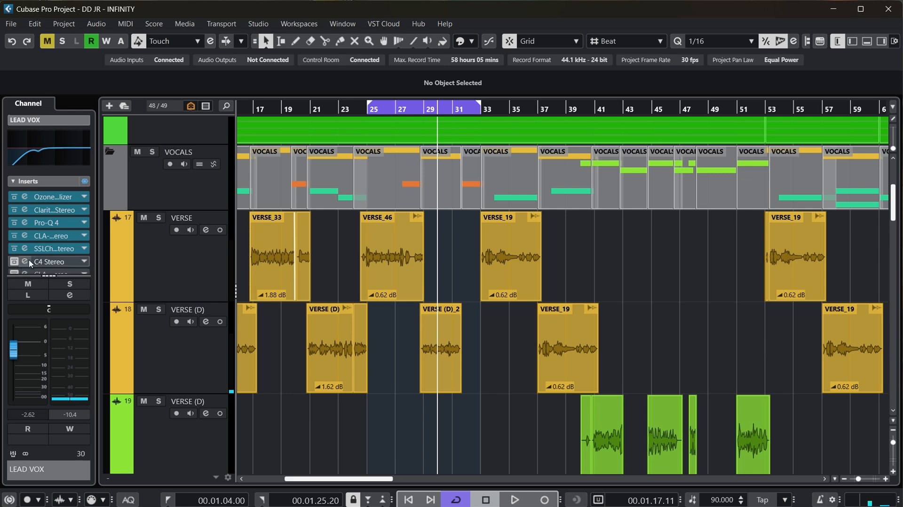
- Activate the C4 Stereo insert on LEAD VOX and open its multiband editor
click(14, 262)
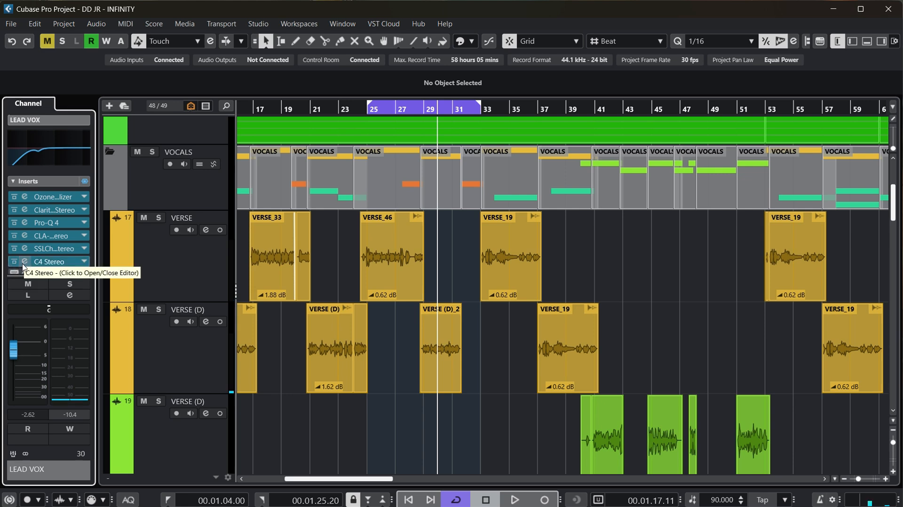
click(25, 262)
drag(464, 66, 448, 130)
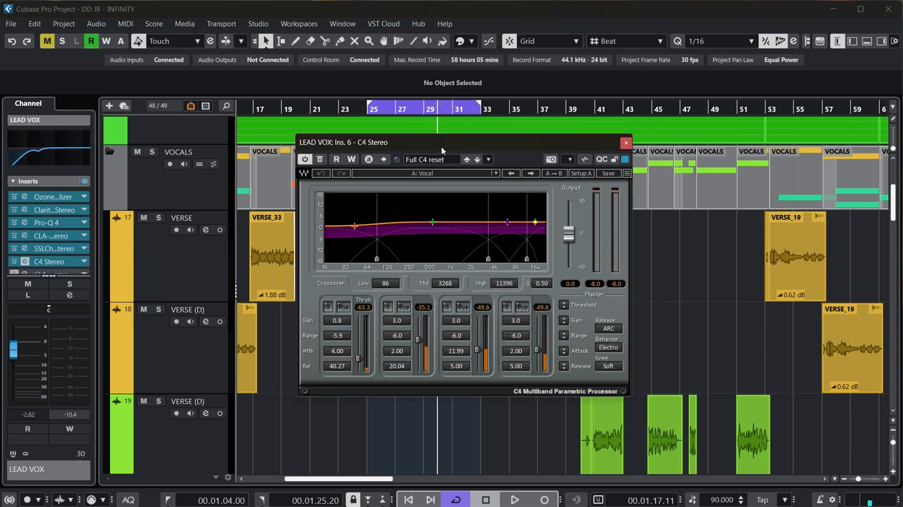
- Locate the Vocal preset among C4's factory presets without changing it, audition the loop and close the plug-in
click(429, 158)
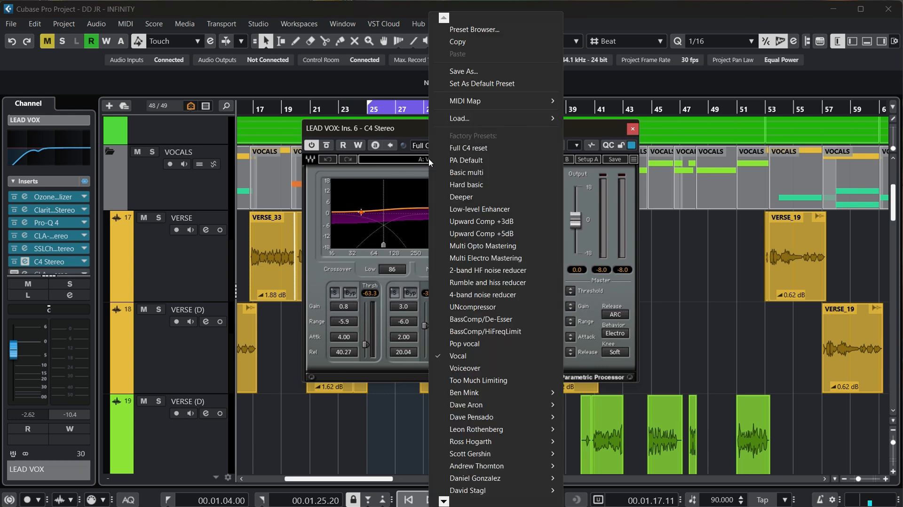
click(406, 128)
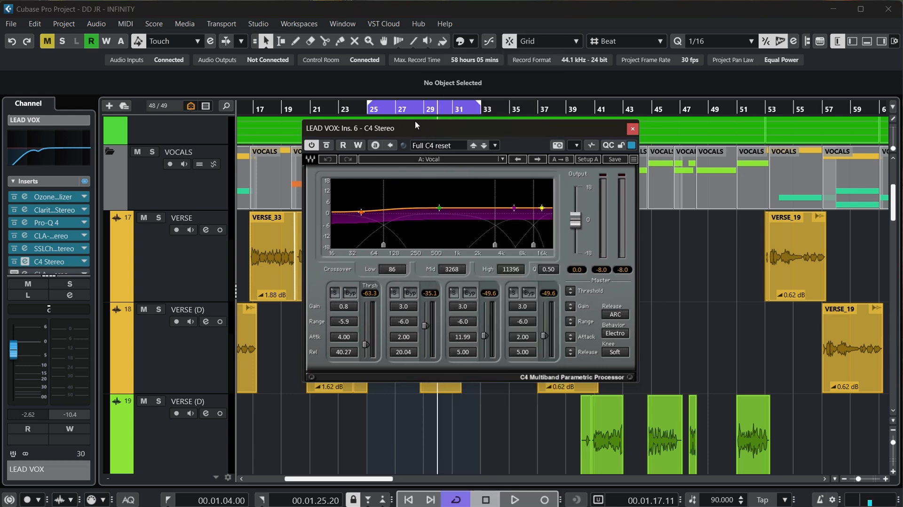
key(space)
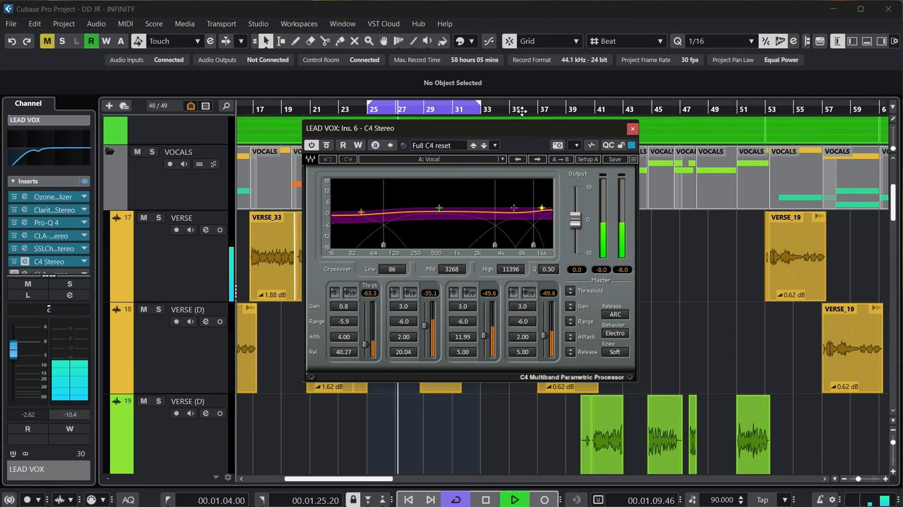
click(632, 129)
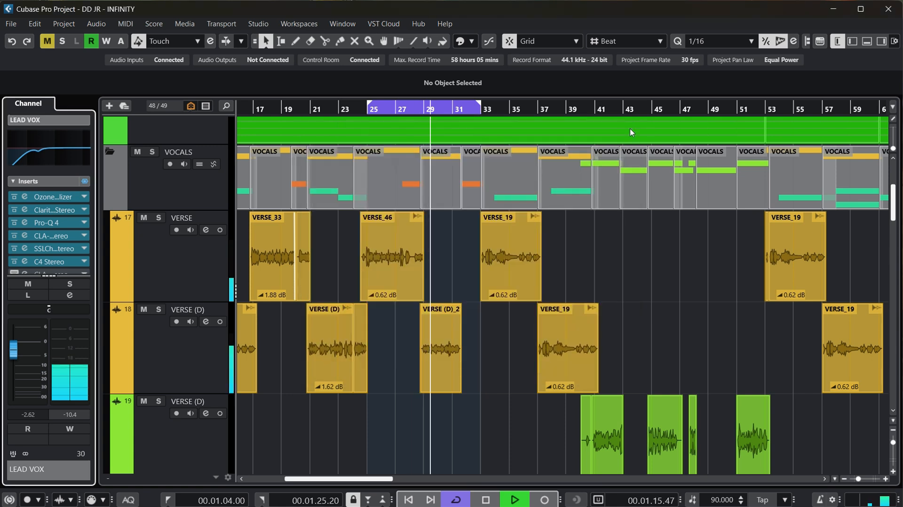
- Stop the loop, then activate the CLA-2A Stereo insert on LEAD VOX with its editor open
key(space)
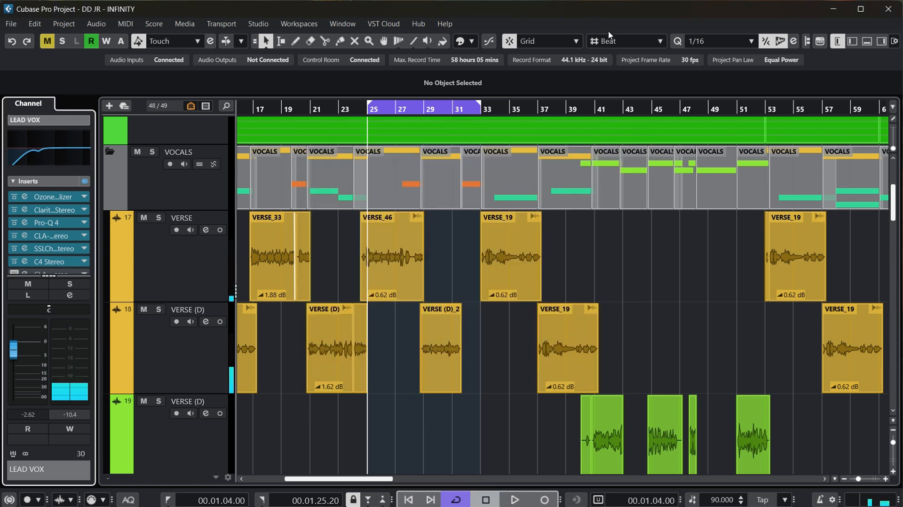
scroll(47, 242, down, 2)
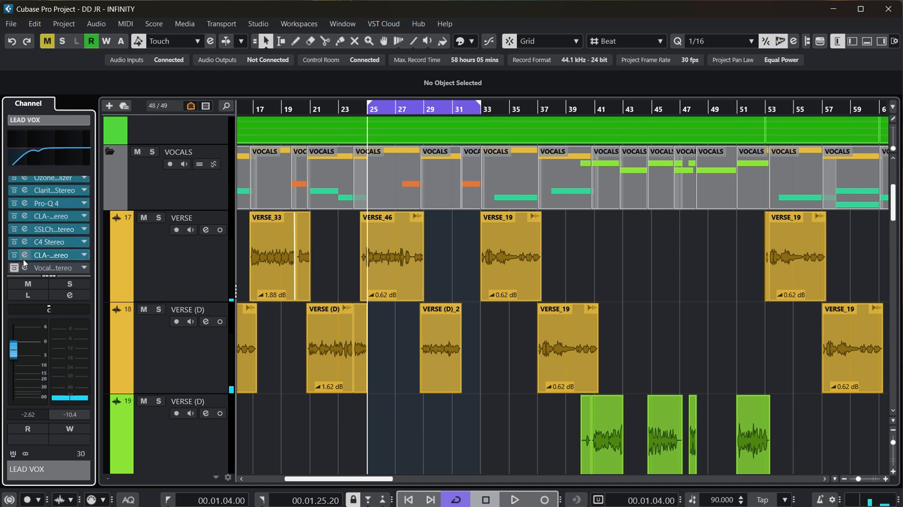
click(47, 255)
drag(404, 73, 417, 144)
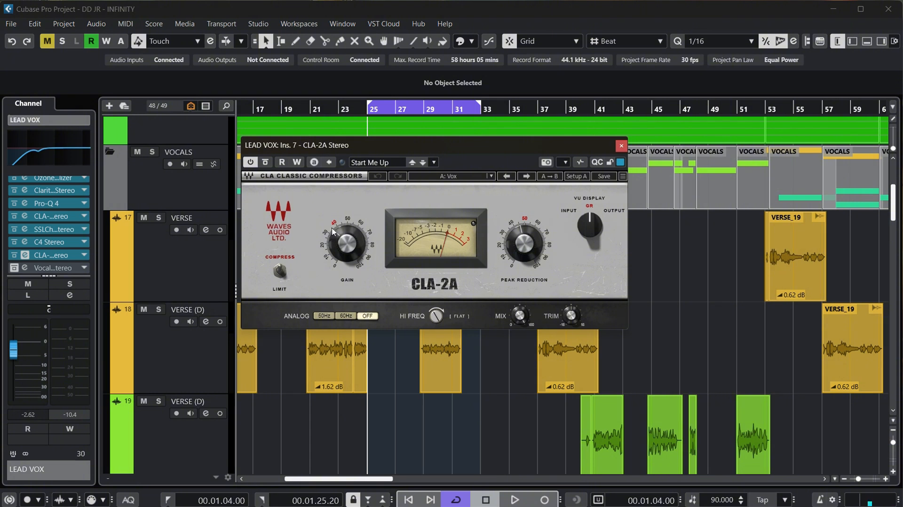
- Audition the loop while watching the CLA-2A gain-reduction meter, and close the compressor's editor
key(space)
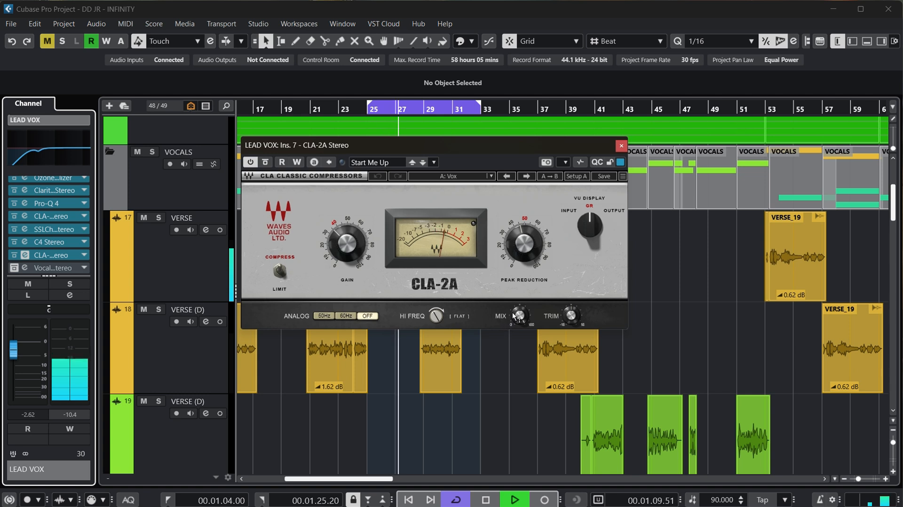
mouse_move(517, 316)
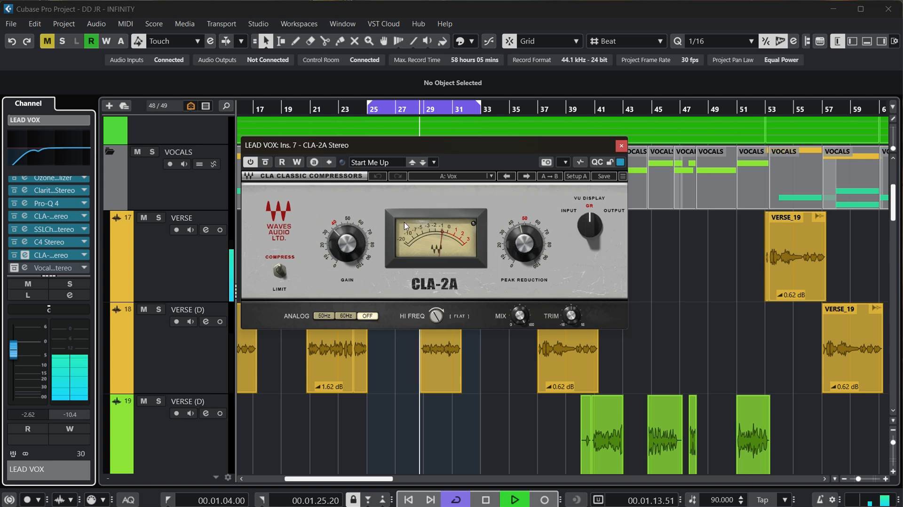
key(space)
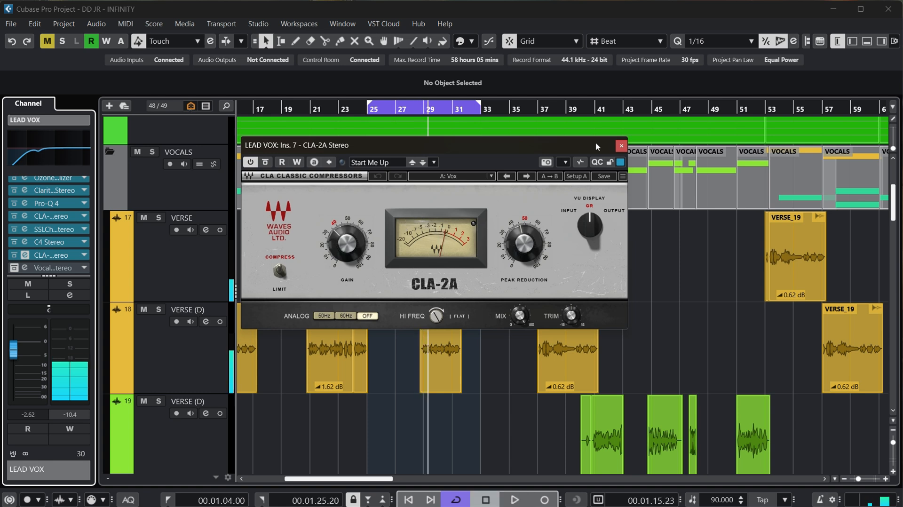
click(621, 146)
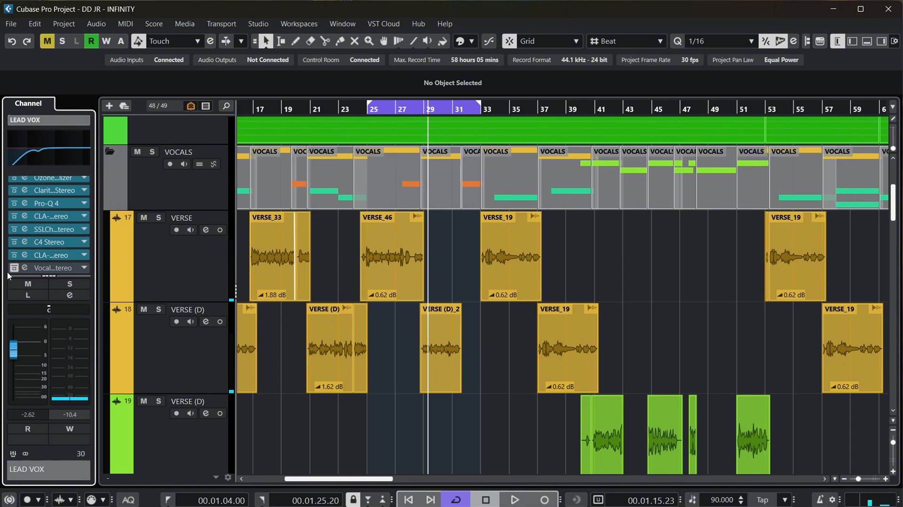
- Activate the Vocal Rider Stereo insert on LEAD VOX, review its factory presets without changing them, and audition the loop
click(26, 268)
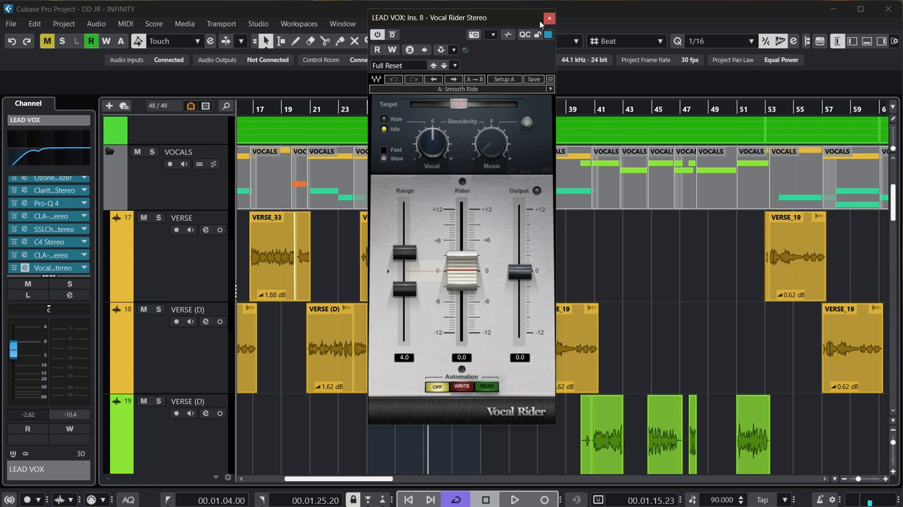
click(472, 89)
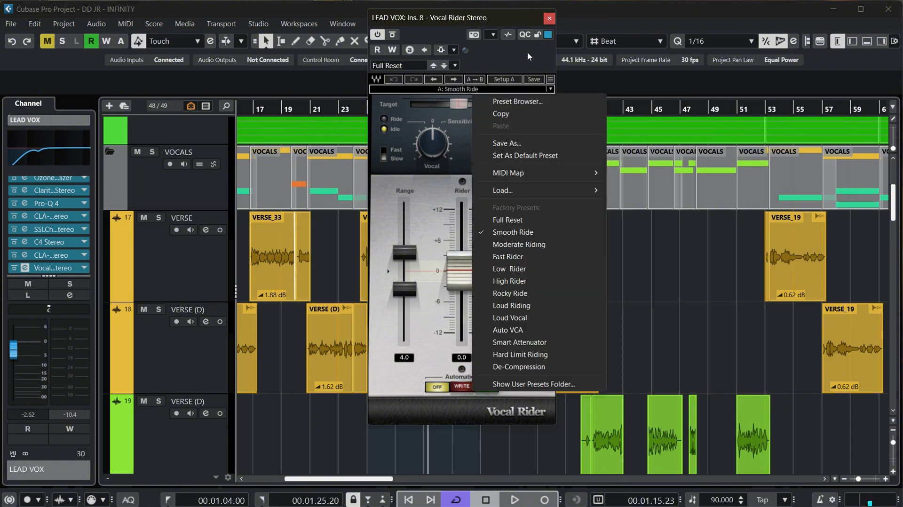
click(551, 18)
key(space)
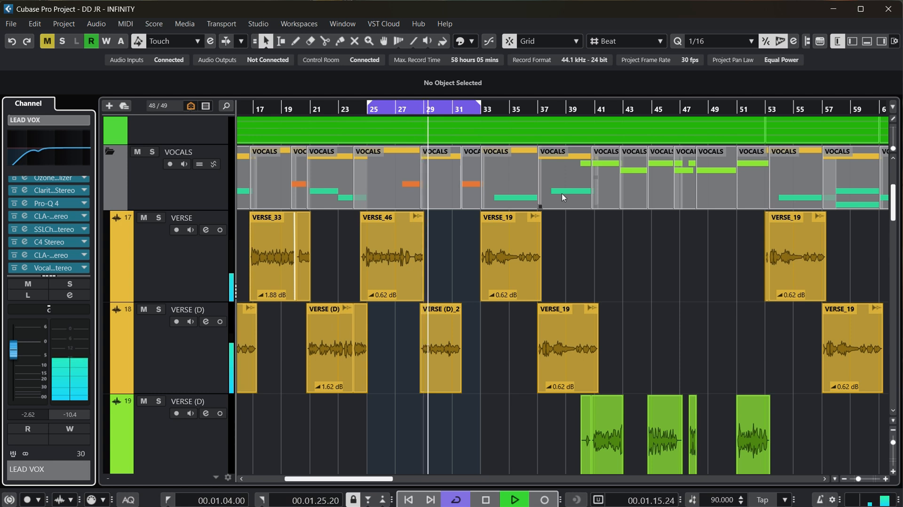
key(space)
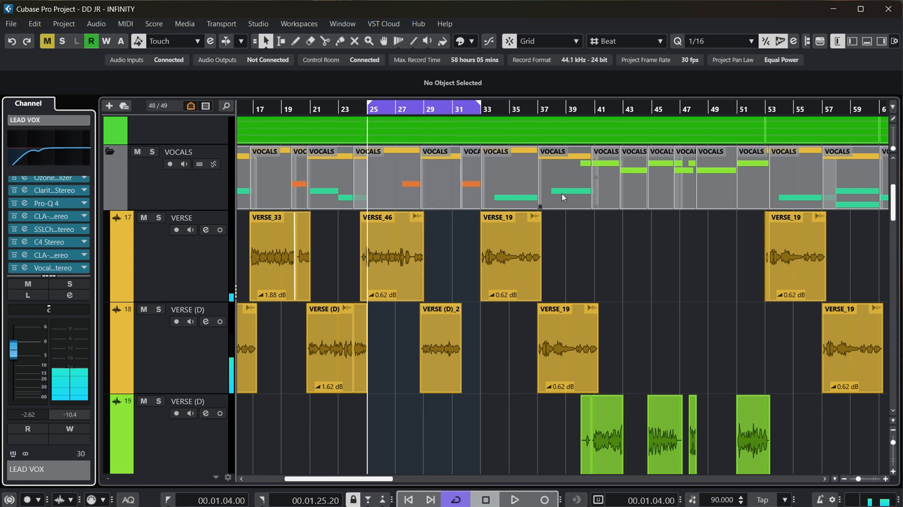
- Activate the Fresh Air insert on LEAD VOX, review its settings and audition the loop, returning to the loop start
scroll(14, 244, down, 4)
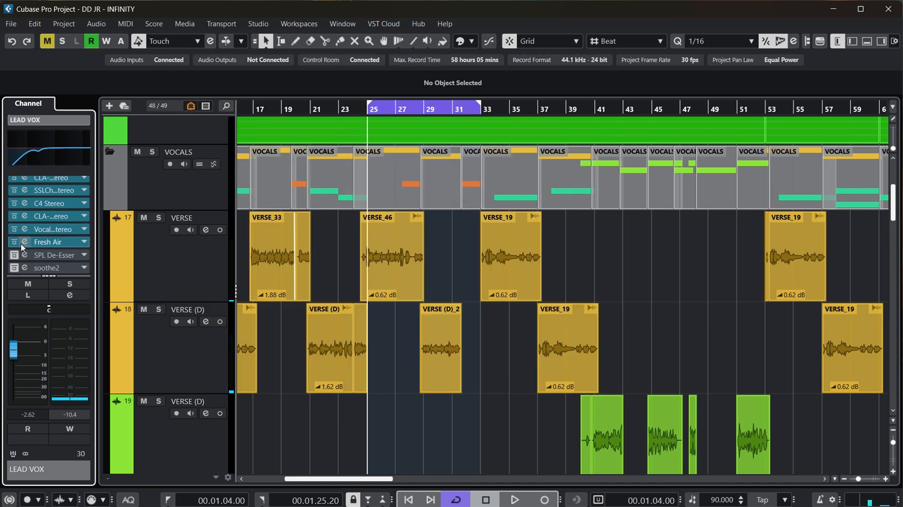
click(23, 242)
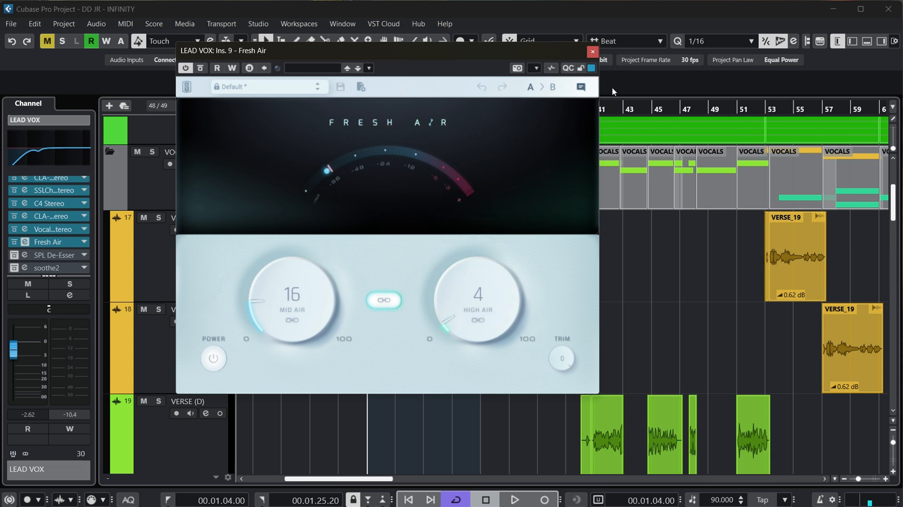
click(592, 52)
key(space)
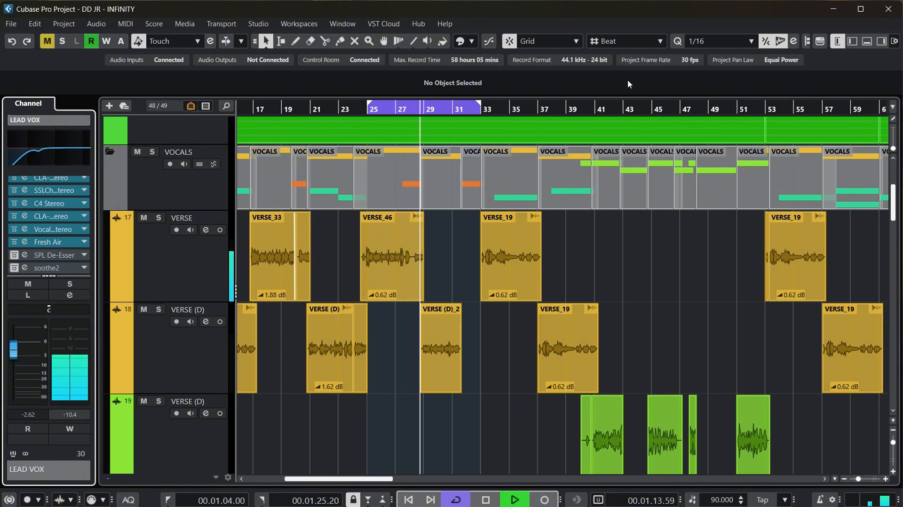
key(space)
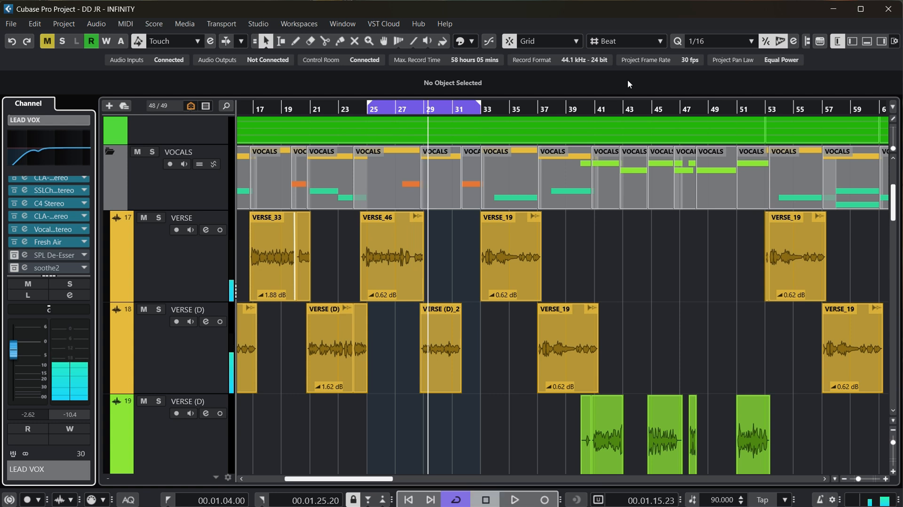
key(KP_1)
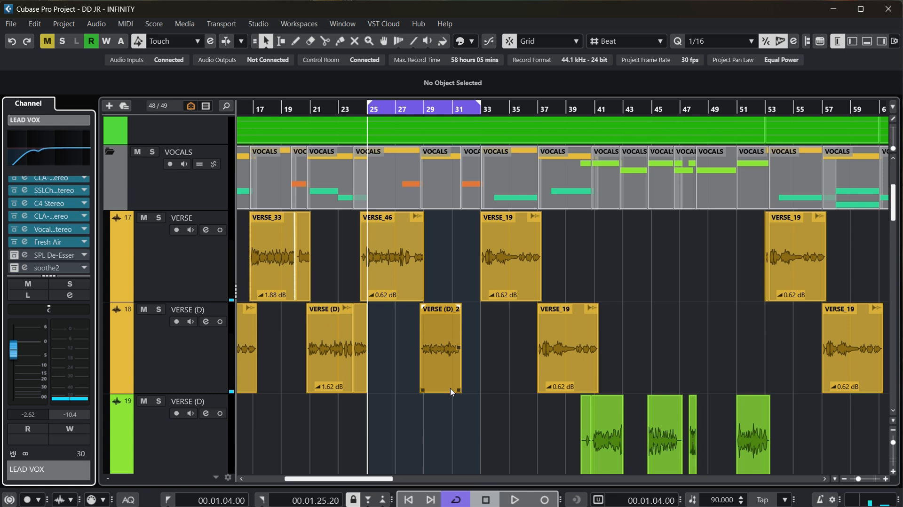
- Activate the SPL De-Esser insert on LEAD VOX and audition the loop with it
click(28, 255)
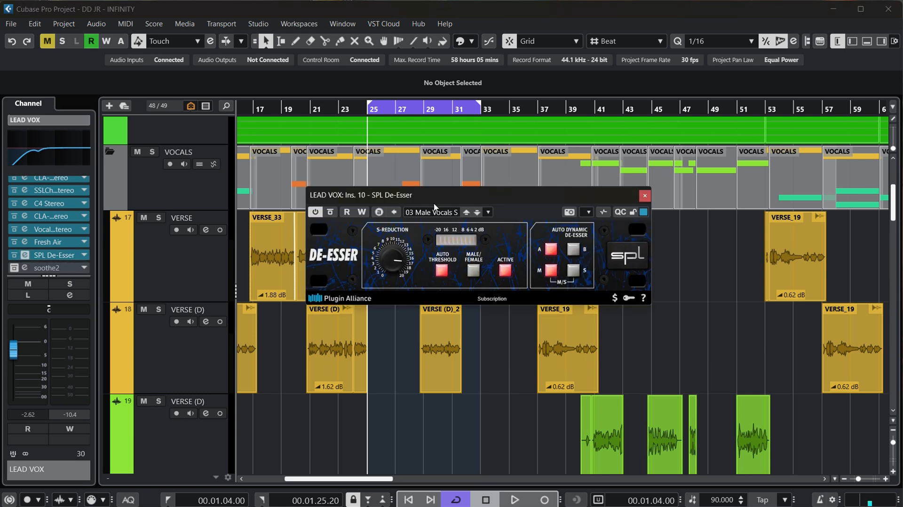
drag(434, 205, 403, 202)
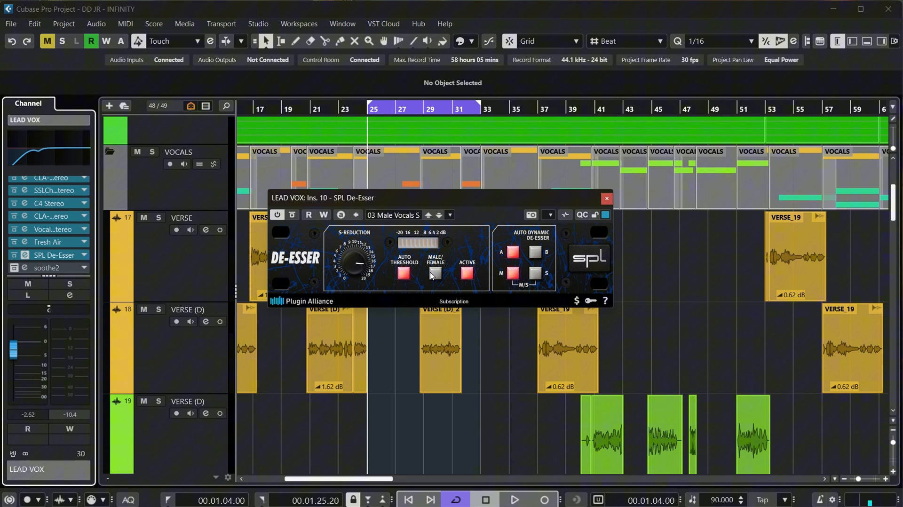
key(space)
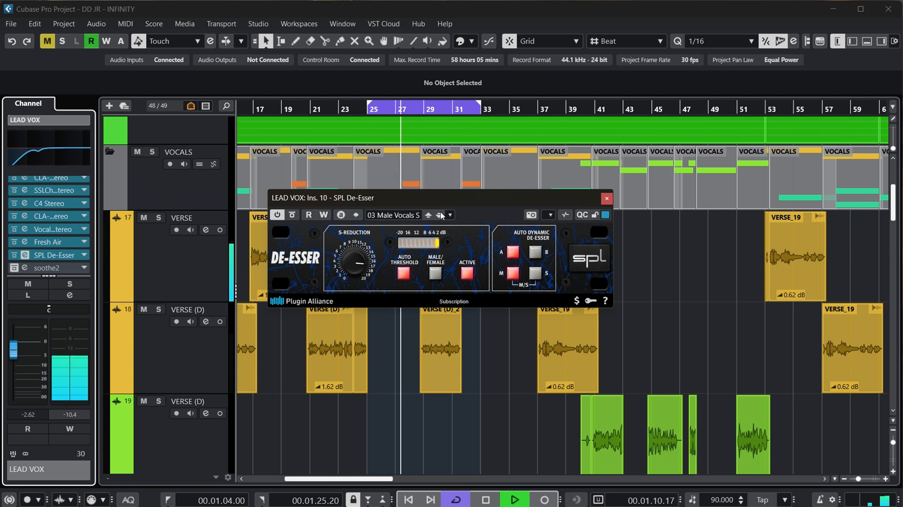
key(space)
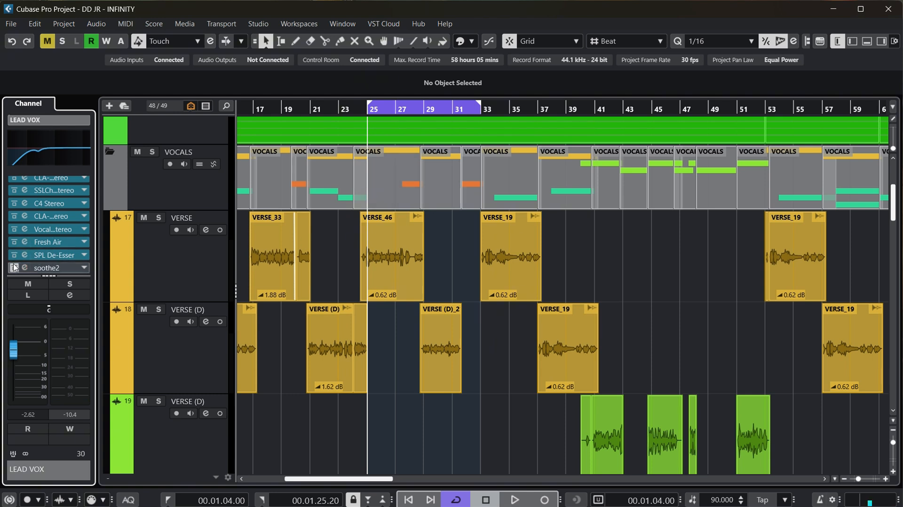
- Activate the soothe2 insert on LEAD VOX, audition the loop with it, and return the playhead to the loop start
click(24, 268)
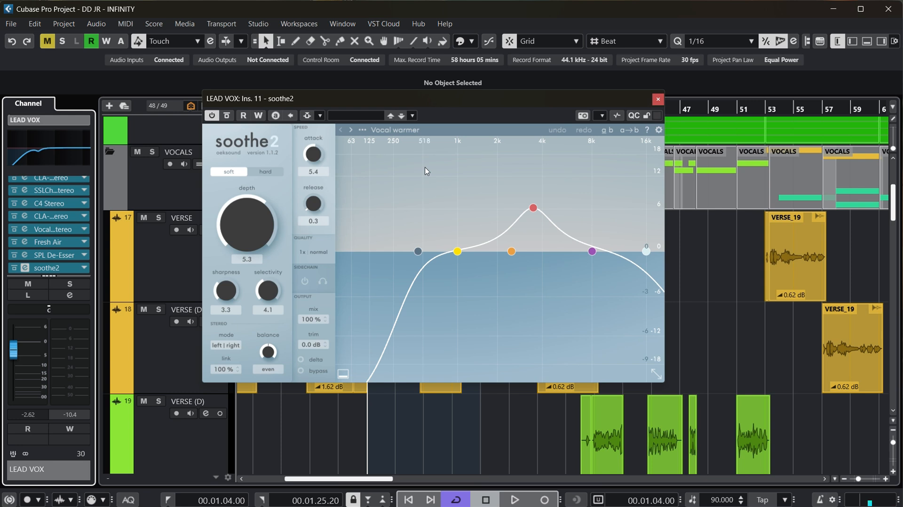
key(space)
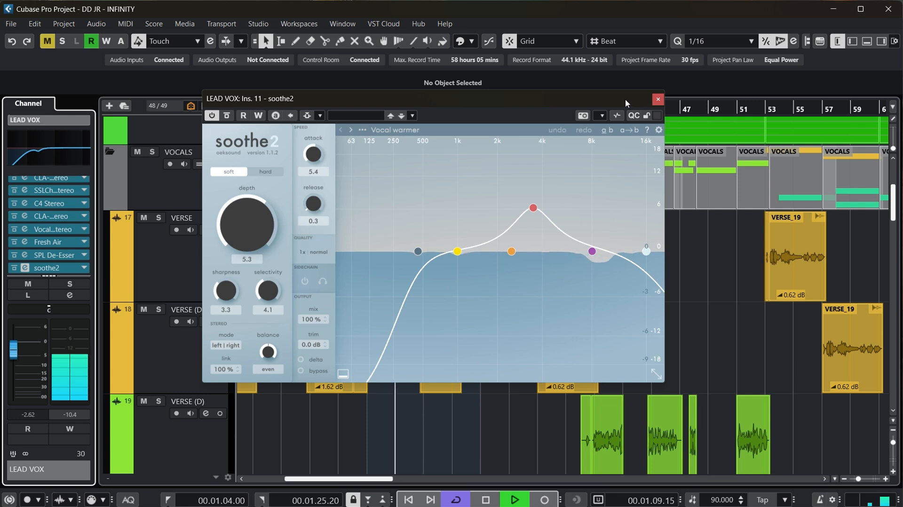
click(658, 101)
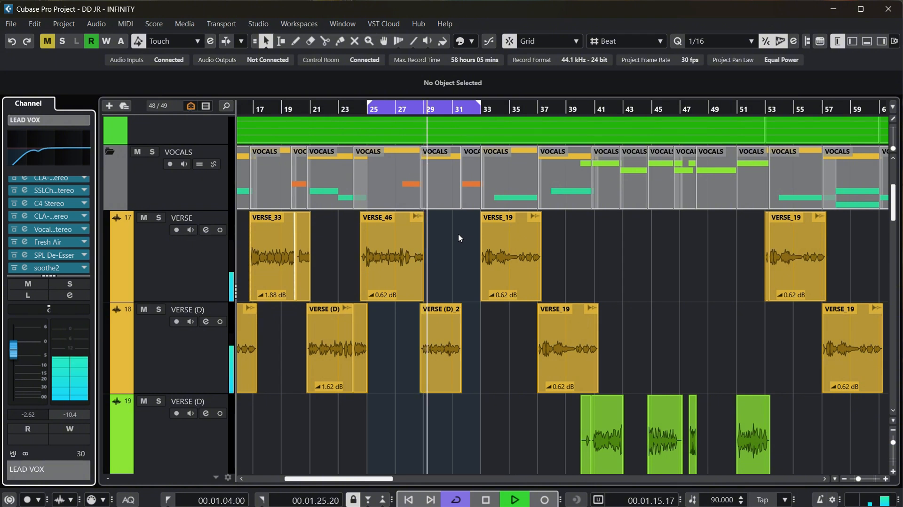
key(space)
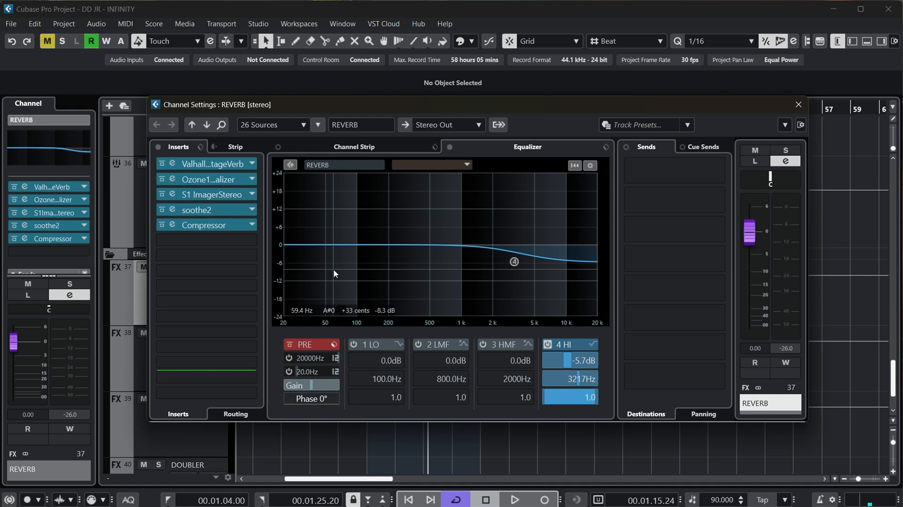
key(KP_1)
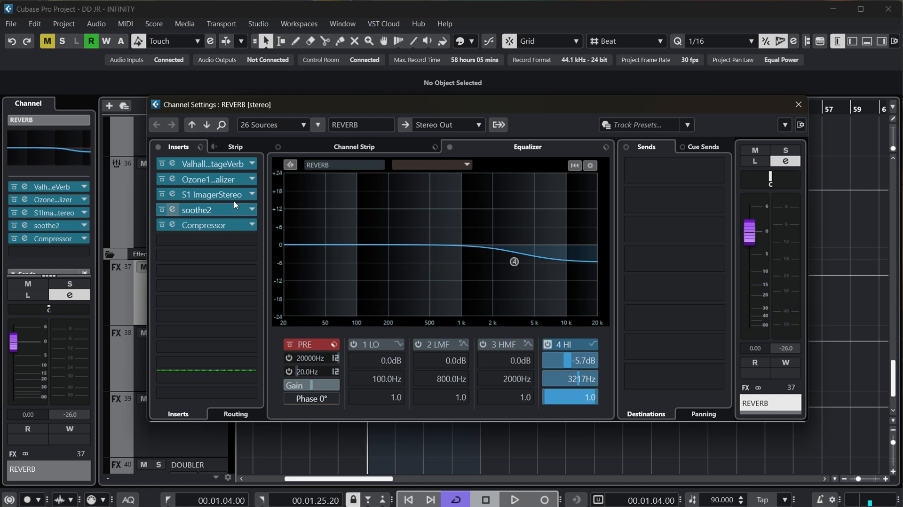
- Review the settings of the ValhallaVintageVerb and Ozone 11 Equalizer inserts on the REVERB channel
click(172, 163)
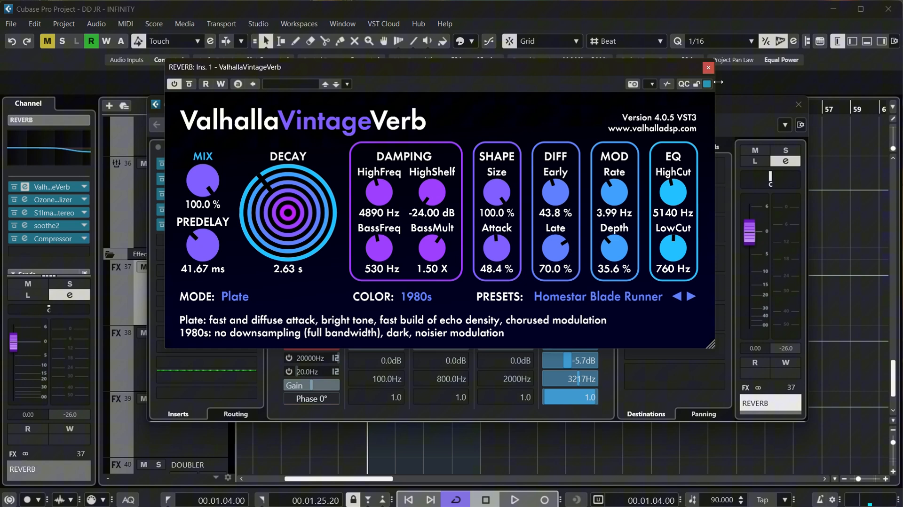
click(707, 68)
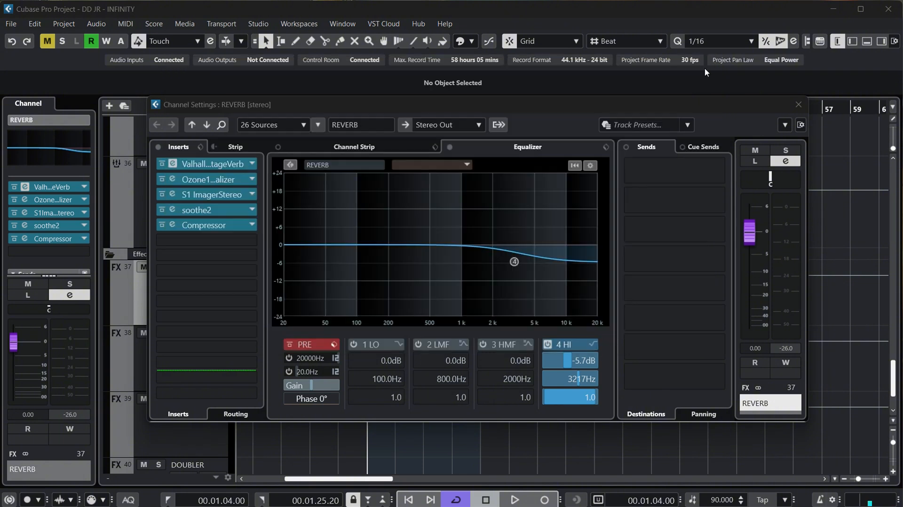
click(24, 199)
drag(341, 117, 402, 123)
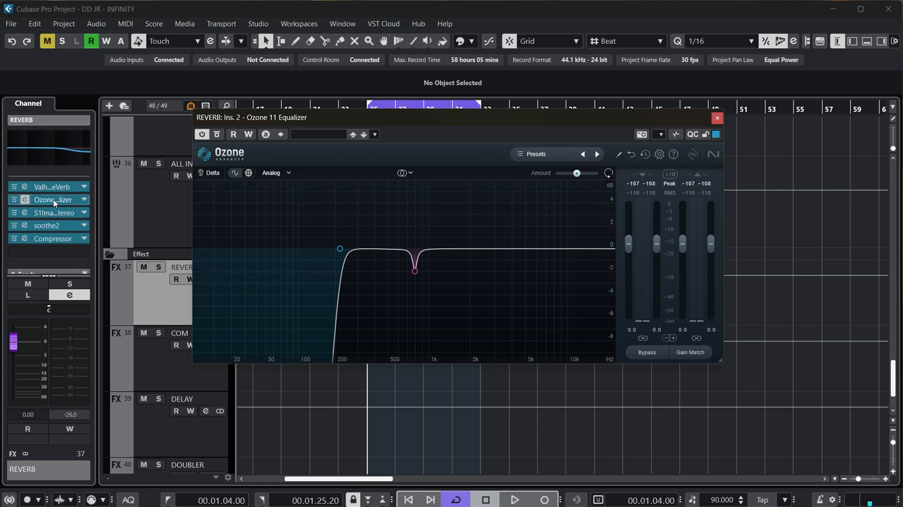
click(717, 118)
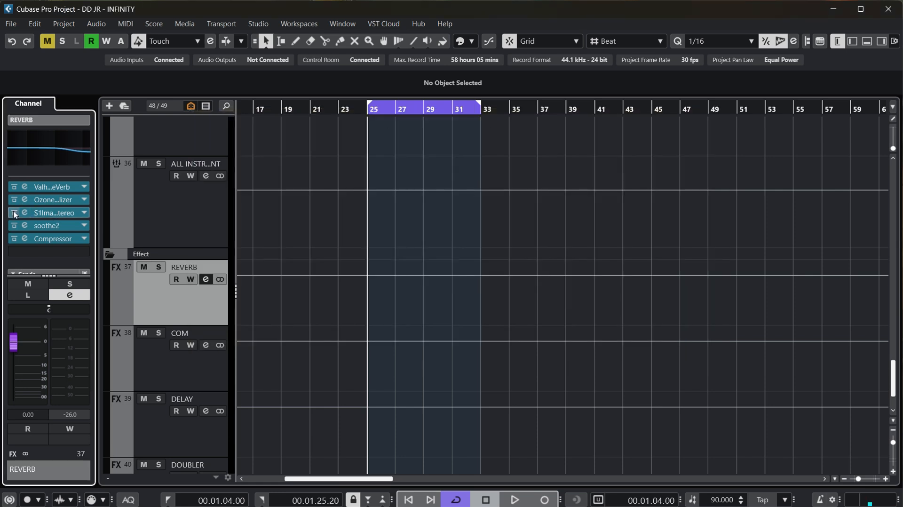
- Review the settings of the S1 Imager Stereo and soothe2 inserts on the REVERB channel
click(25, 212)
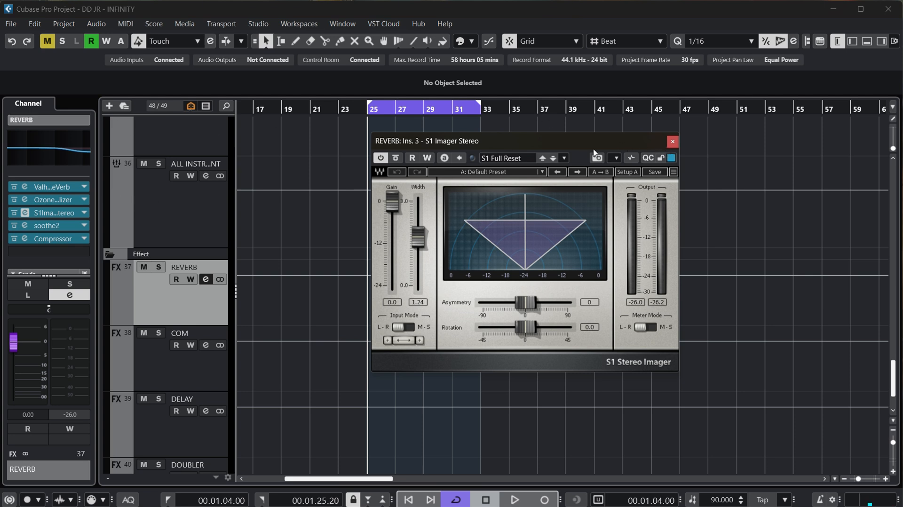
click(673, 142)
click(25, 226)
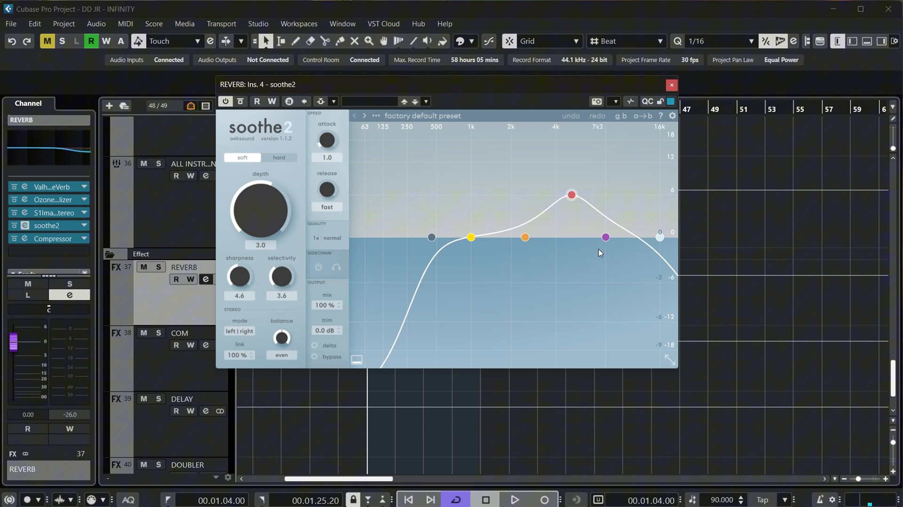
click(672, 85)
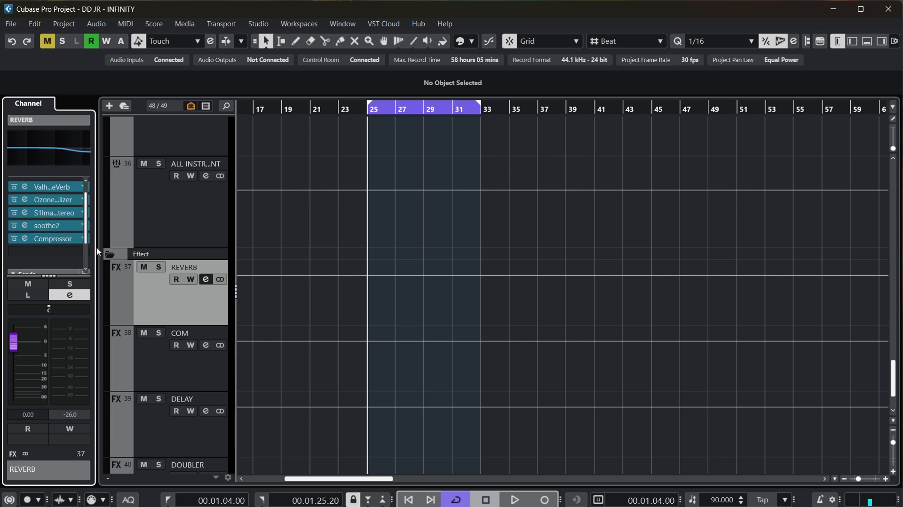
- Open the Compressor insert on the REVERB channel and show its side-chain input sources
click(25, 238)
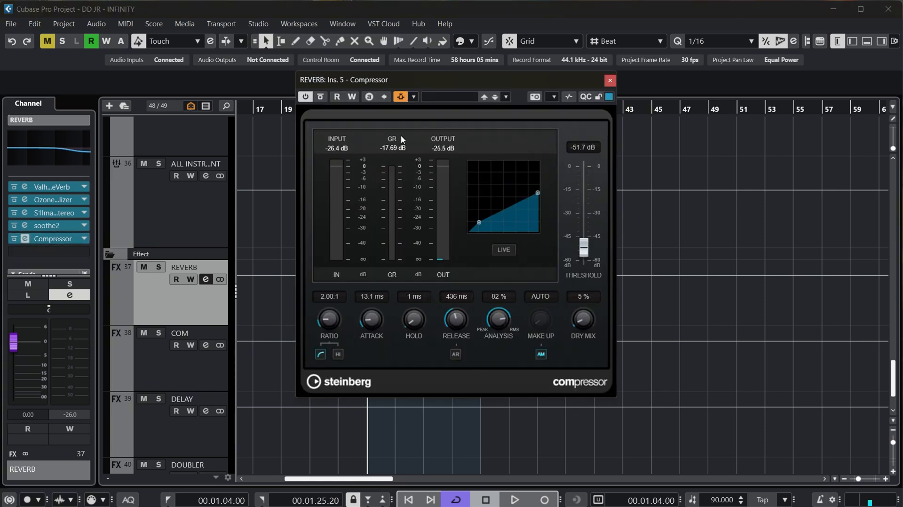
drag(425, 81, 455, 83)
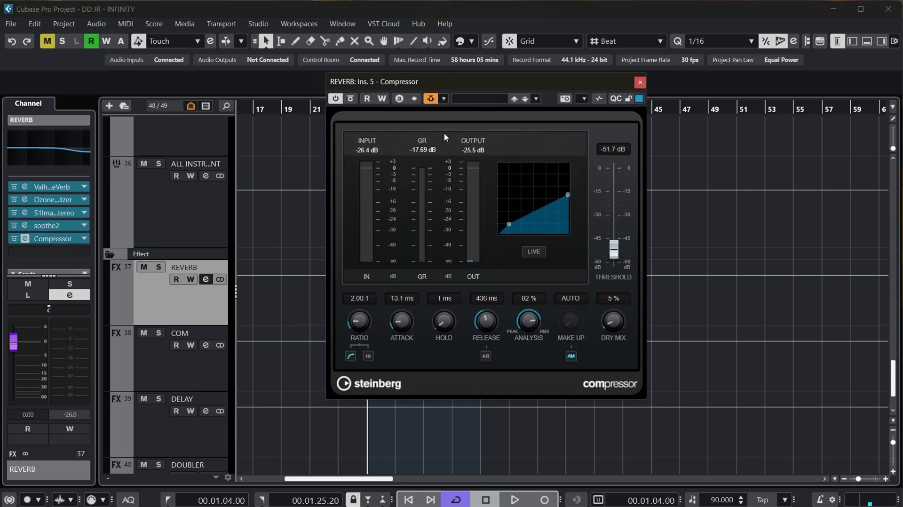
click(443, 98)
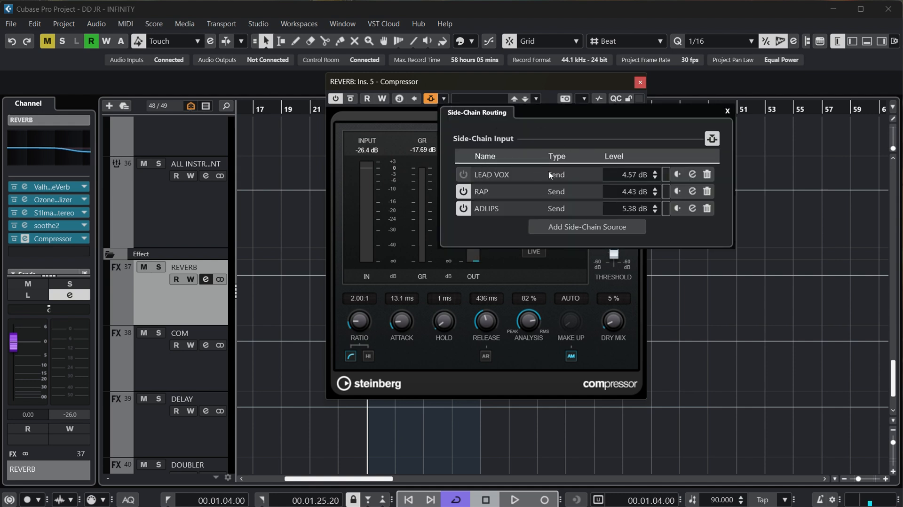
- Close the REVERB channel's Compressor and activate LEAD VOX's sends to REVERB and to the REVERB Ins. 5 Compressor side-chain
click(727, 111)
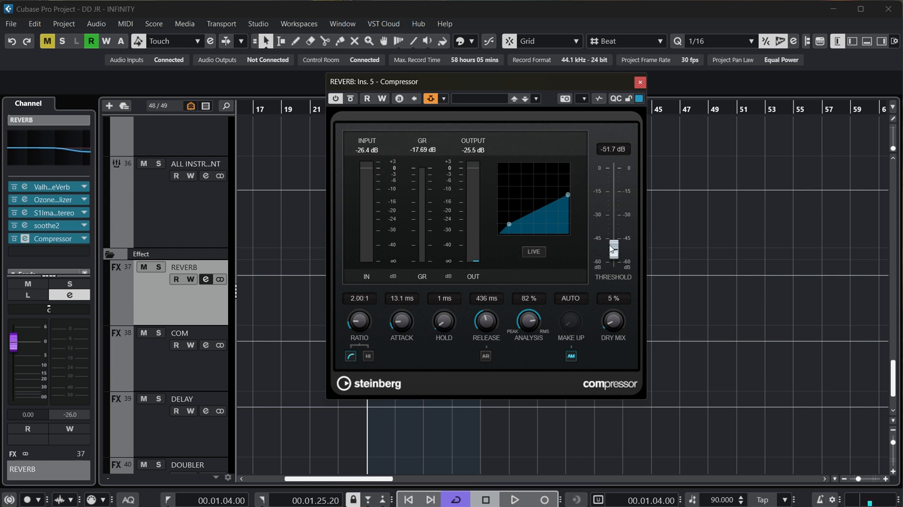
click(640, 83)
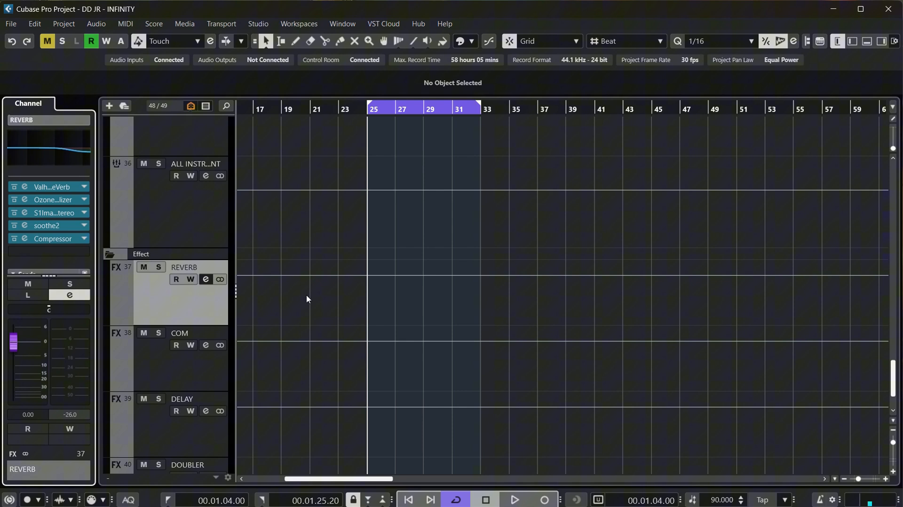
scroll(312, 283, up, 6)
scroll(338, 283, up, 2)
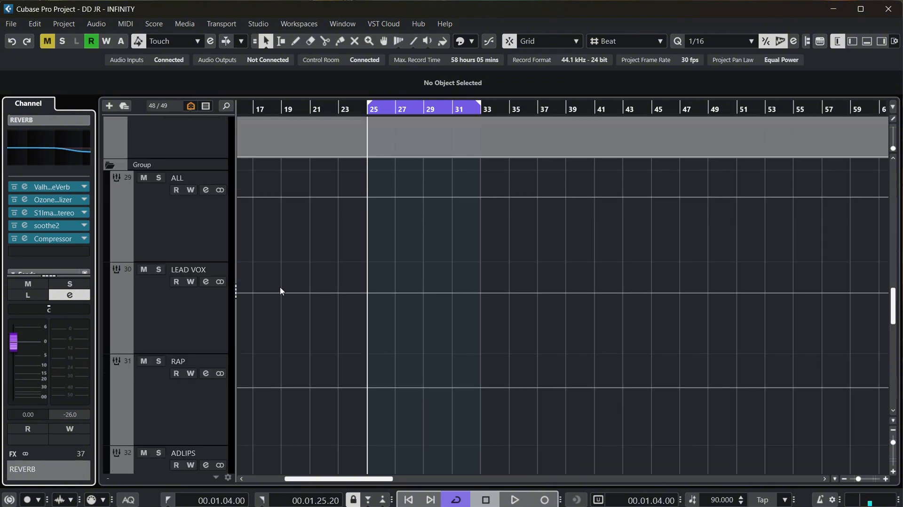
click(201, 298)
click(205, 282)
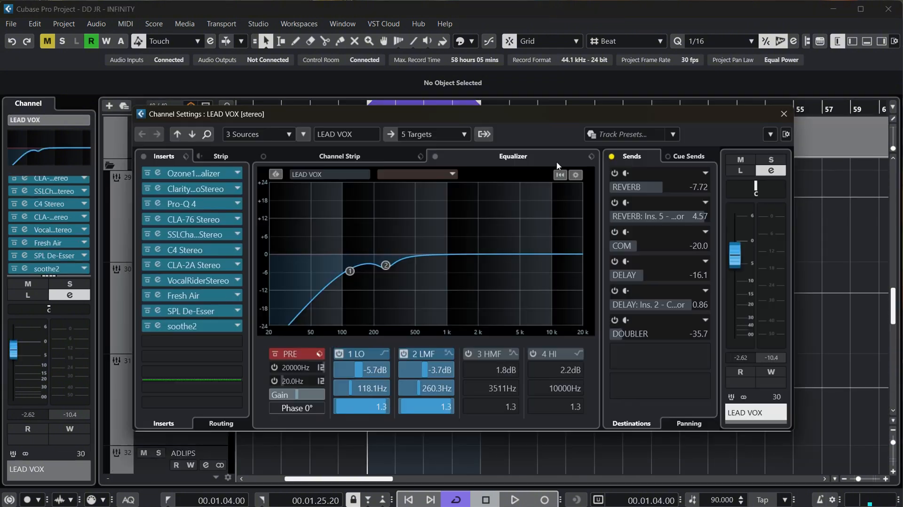
click(615, 175)
click(615, 174)
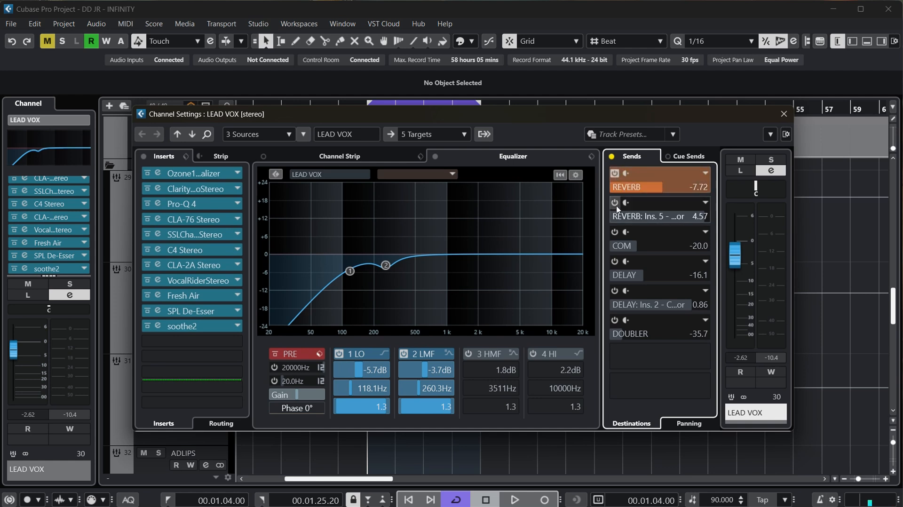
click(615, 202)
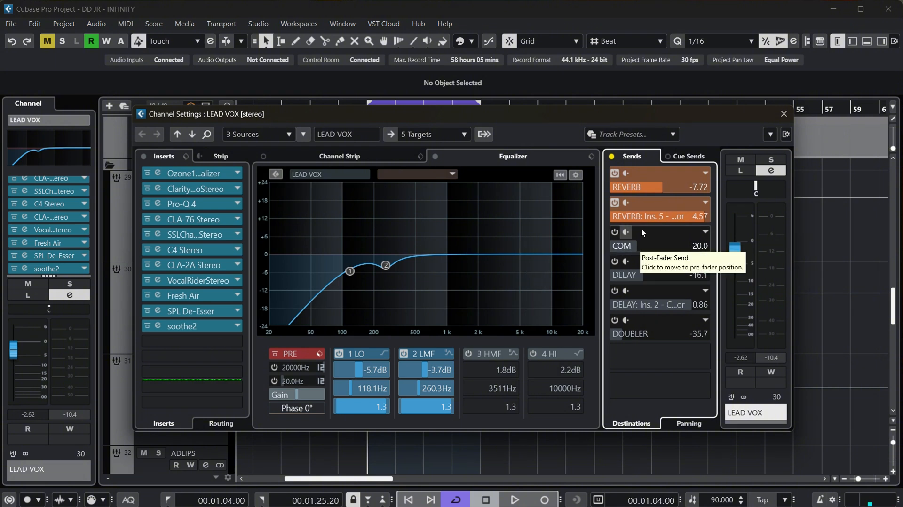
- Audition LEAD VOX with the reverb sends, first in the full mix and again with the channel soloed
key(space)
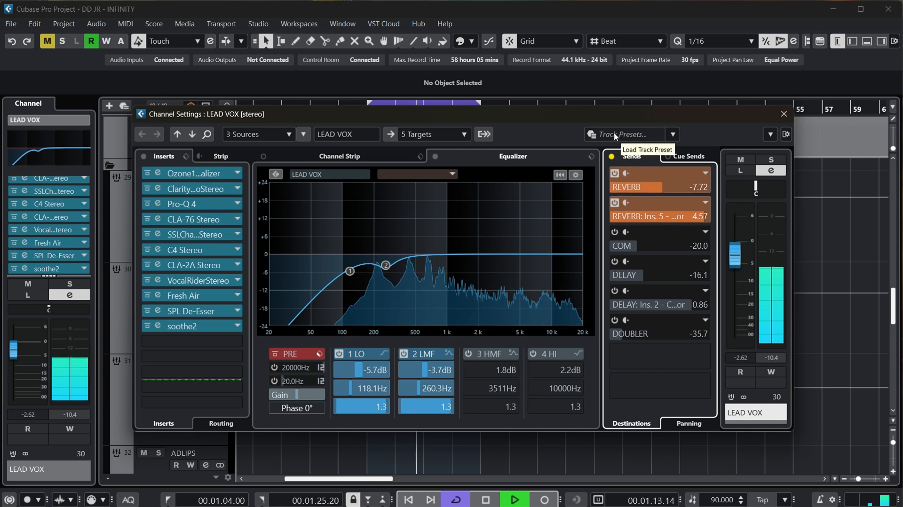
key(space)
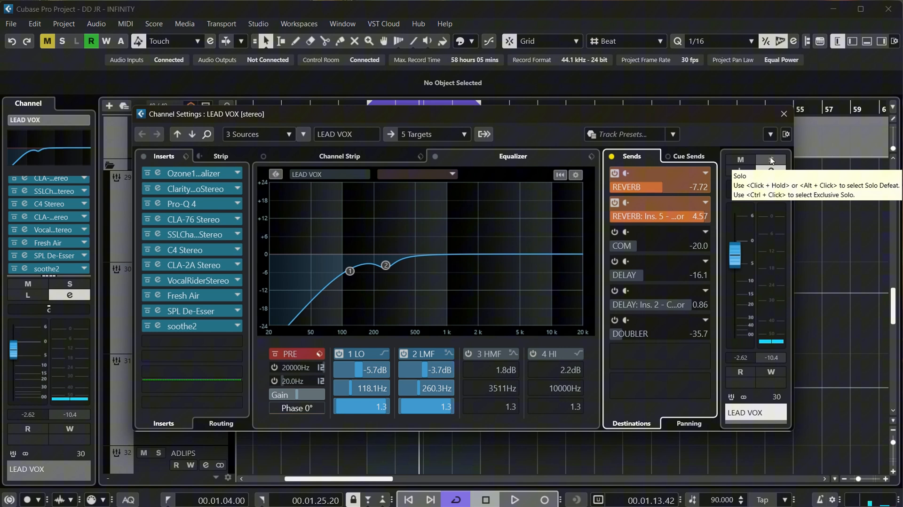
click(771, 161)
key(space)
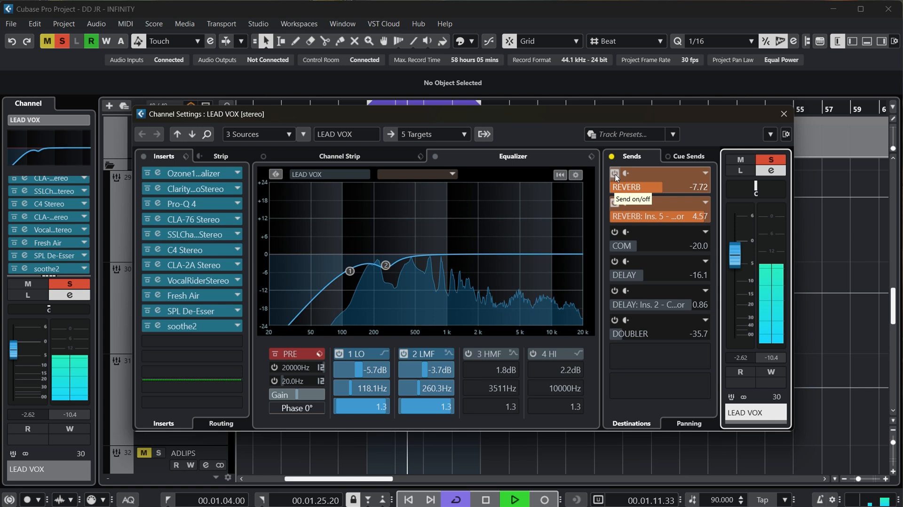
key(space)
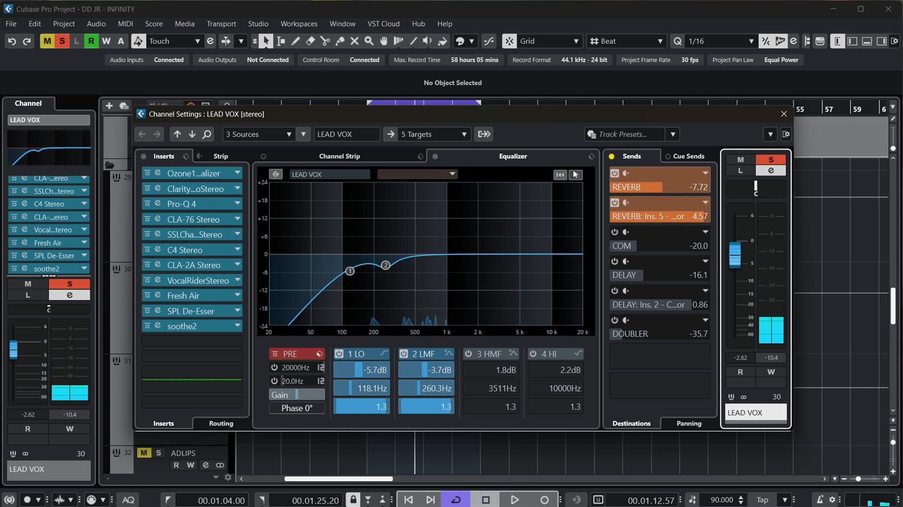
- Activate the COM send on LEAD VOX and open the channel settings of the DELAY effect channel
click(615, 232)
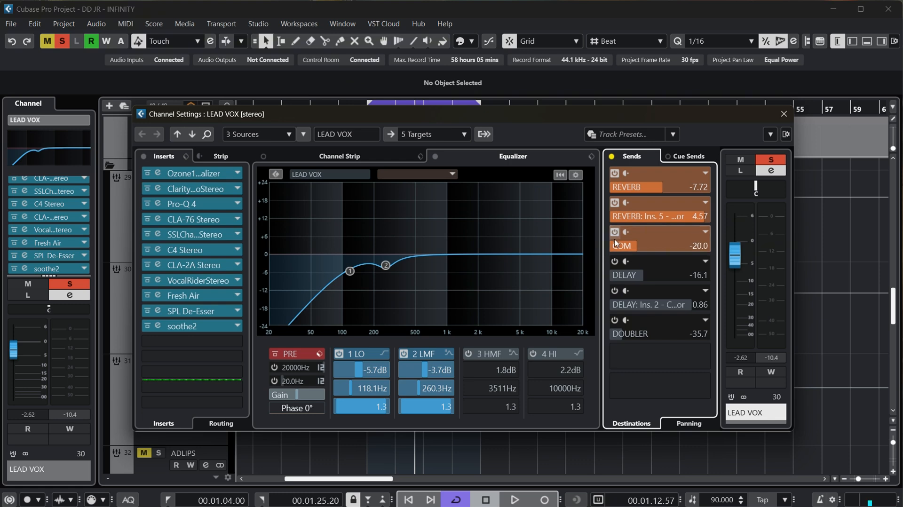
key(e)
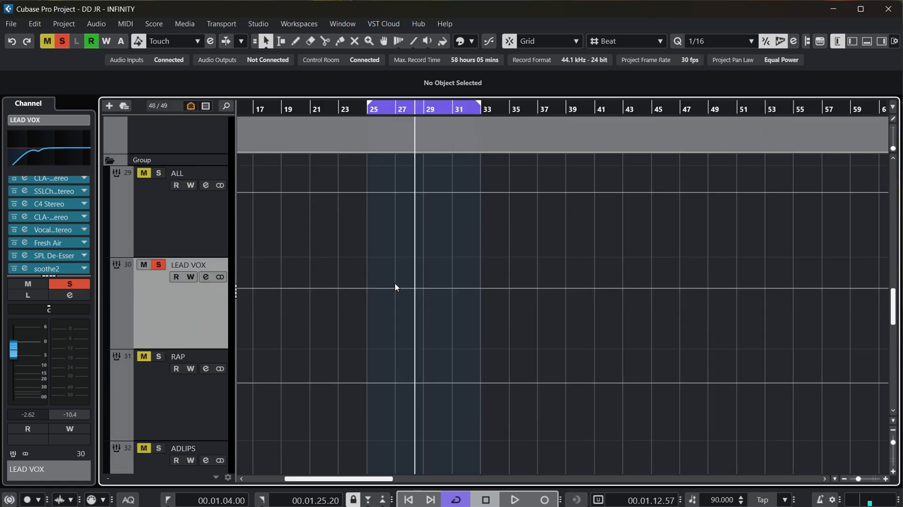
scroll(394, 289, down, 6)
scroll(390, 298, down, 5)
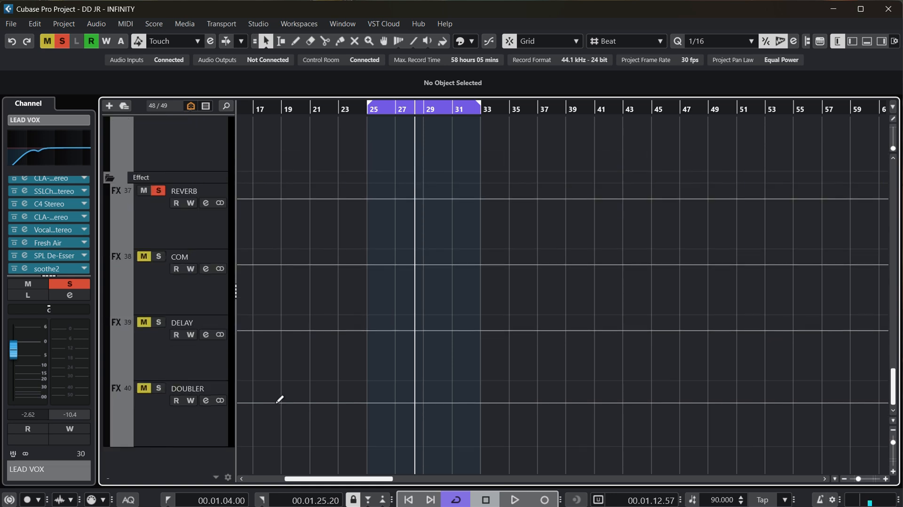
click(159, 368)
key(e)
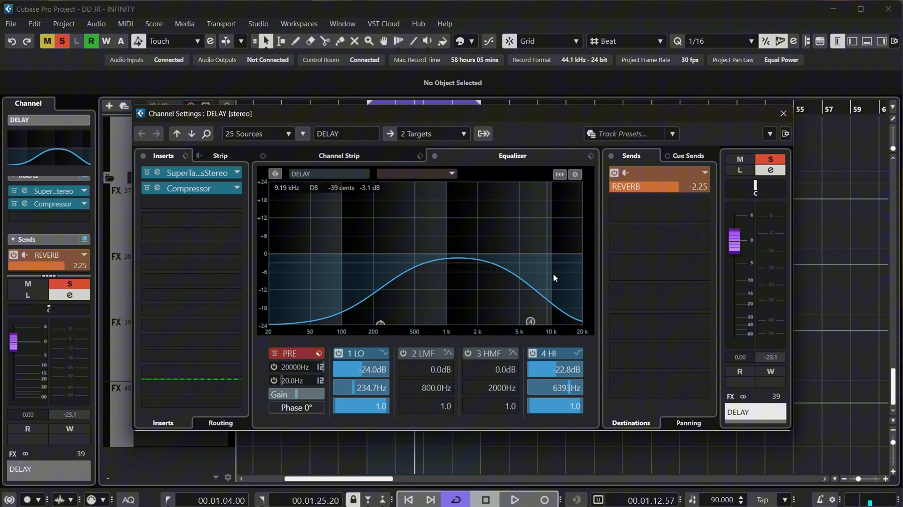
- Review the DELAY channel's SuperTap 2-Taps Stereo and Compressor inserts, including the Compressor's side-chain input sources
click(159, 174)
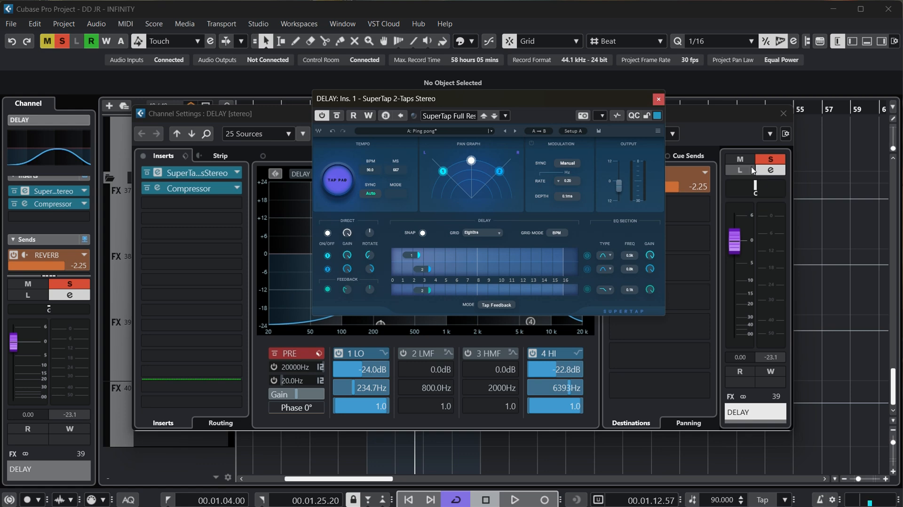
click(658, 99)
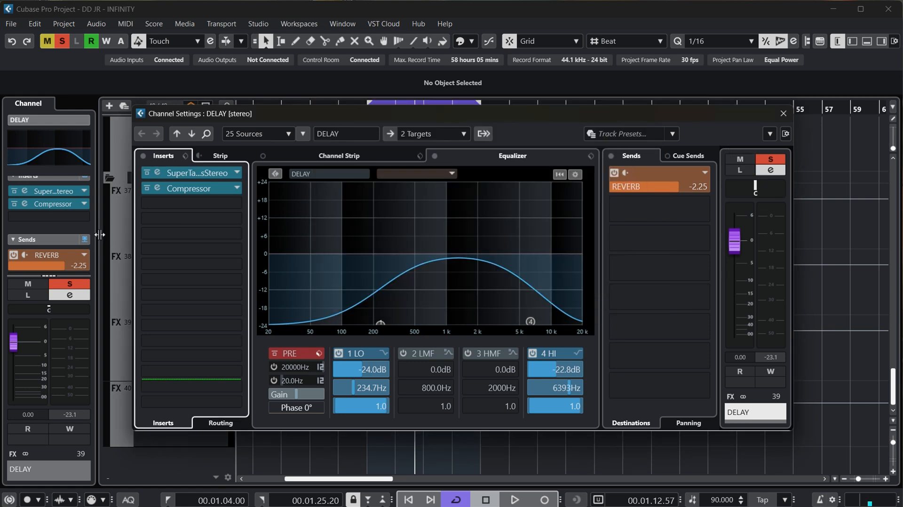
click(148, 189)
click(147, 189)
click(158, 188)
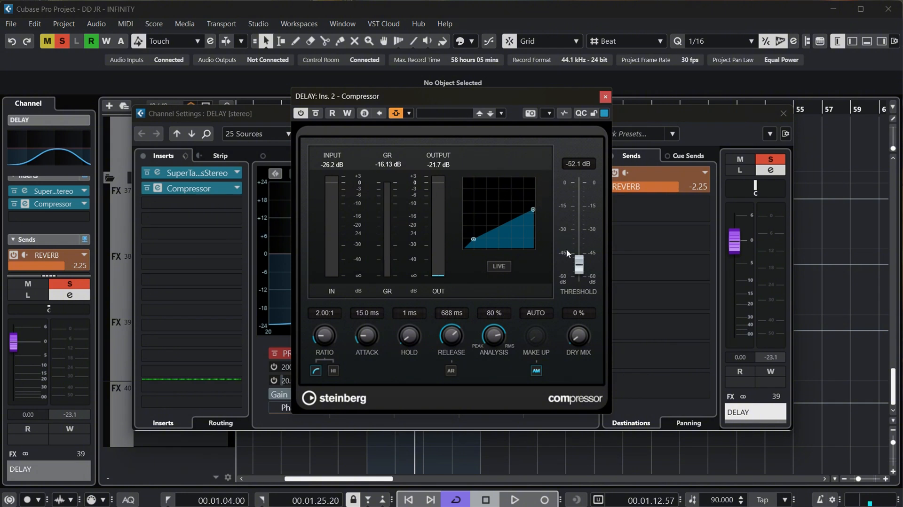
click(410, 116)
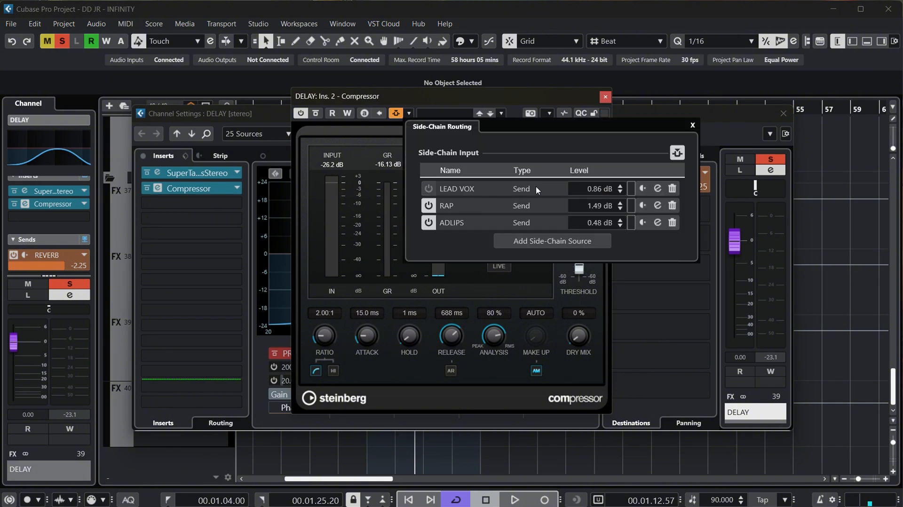
click(692, 124)
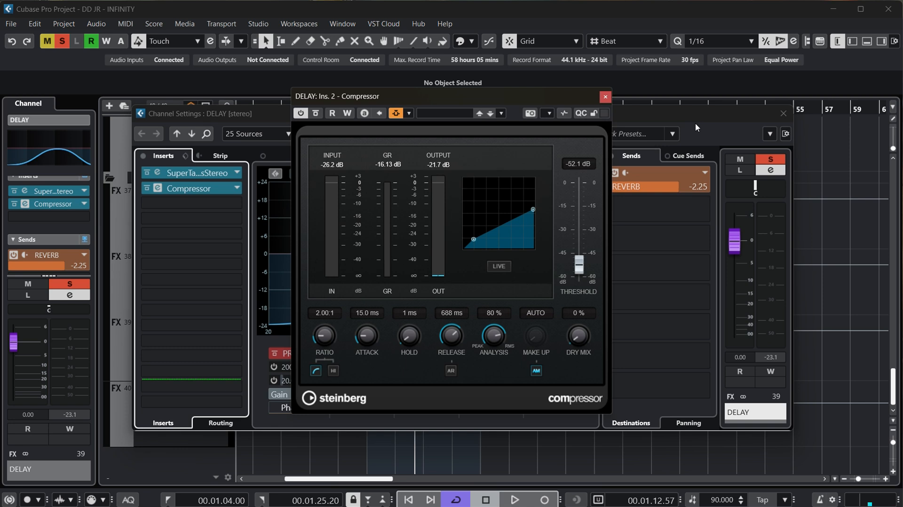
click(605, 96)
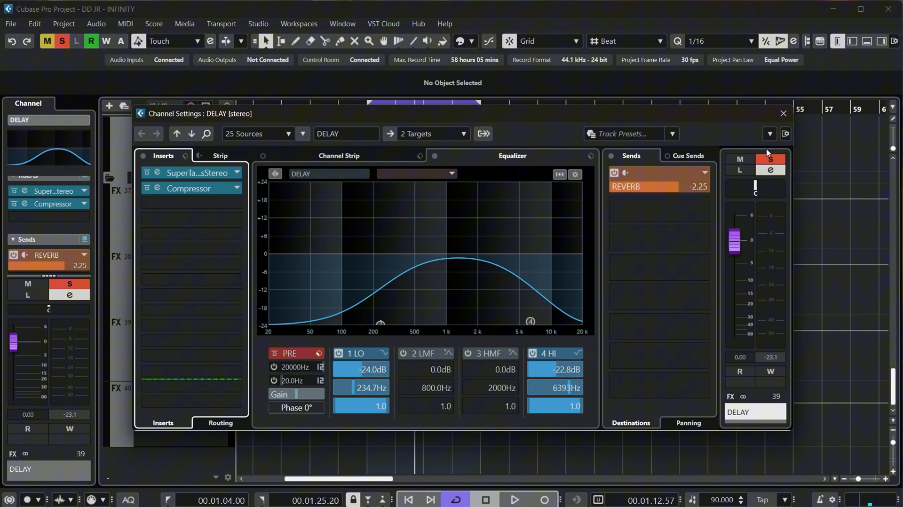
- Activate LEAD VOX's sends to DELAY and to the DELAY Ins. 2 Compressor side-chain, and audition the soloed vocal
click(782, 114)
scroll(424, 312, up, 10)
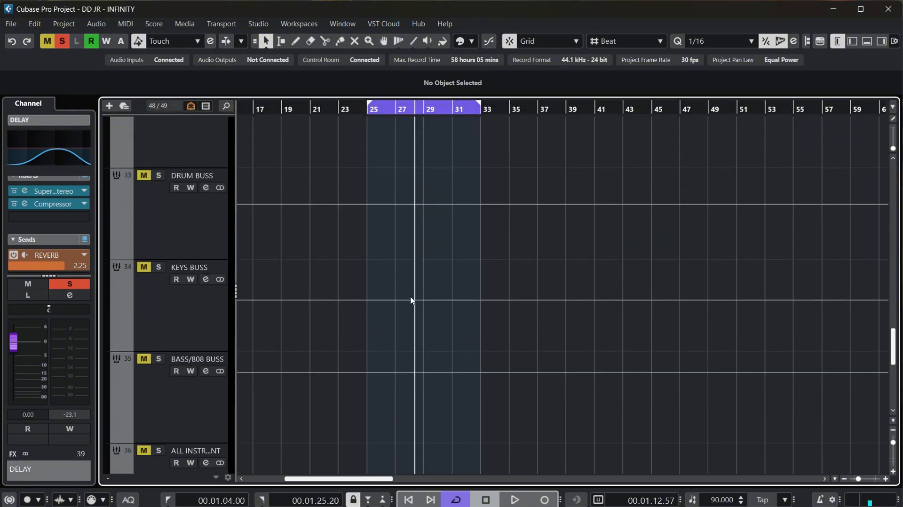
click(186, 302)
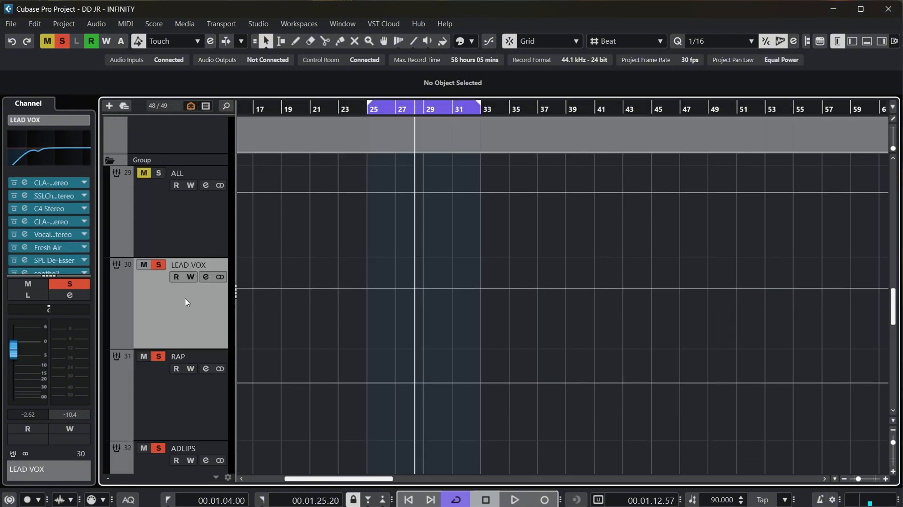
click(205, 276)
key(space)
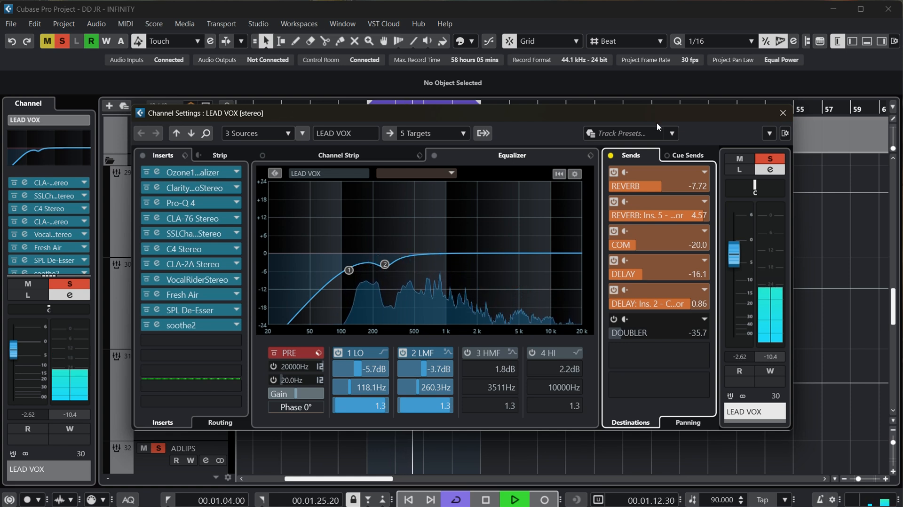
key(space)
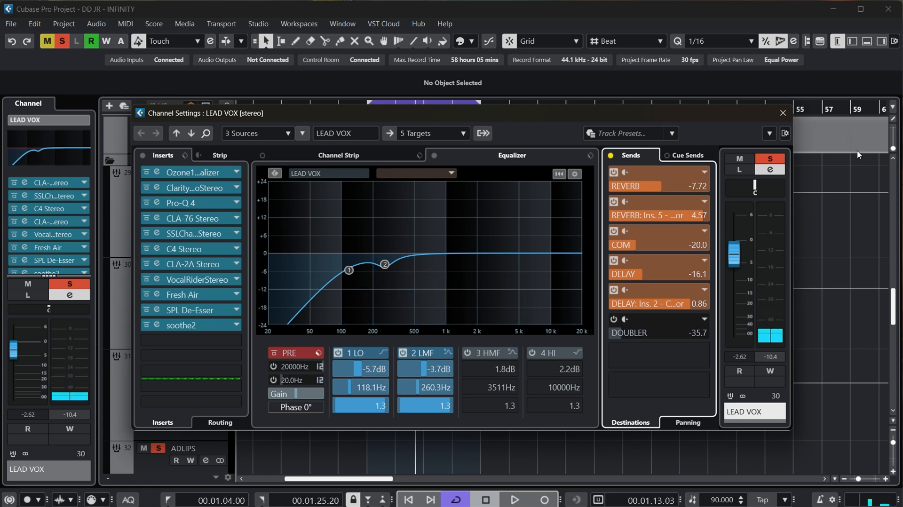
- Clear all solos and audition the loop in the full mix with the LEAD VOX channel settings open
click(776, 162)
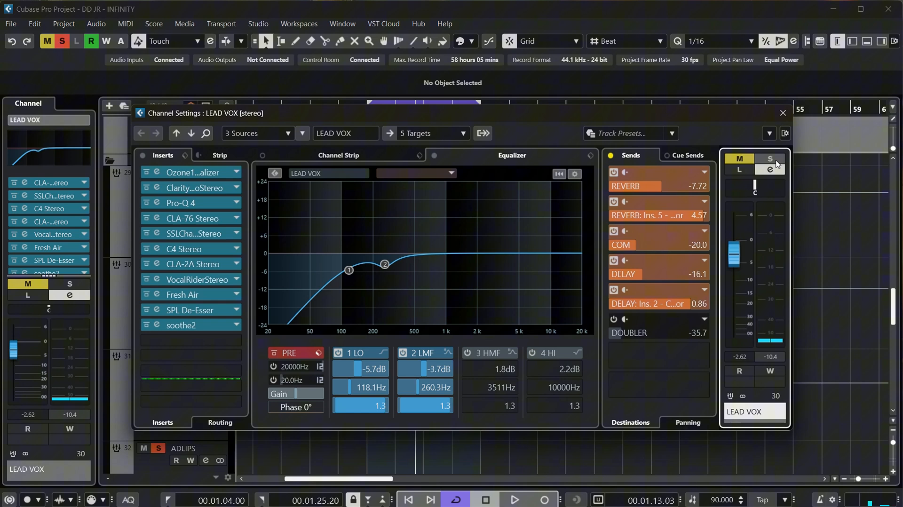
key(space)
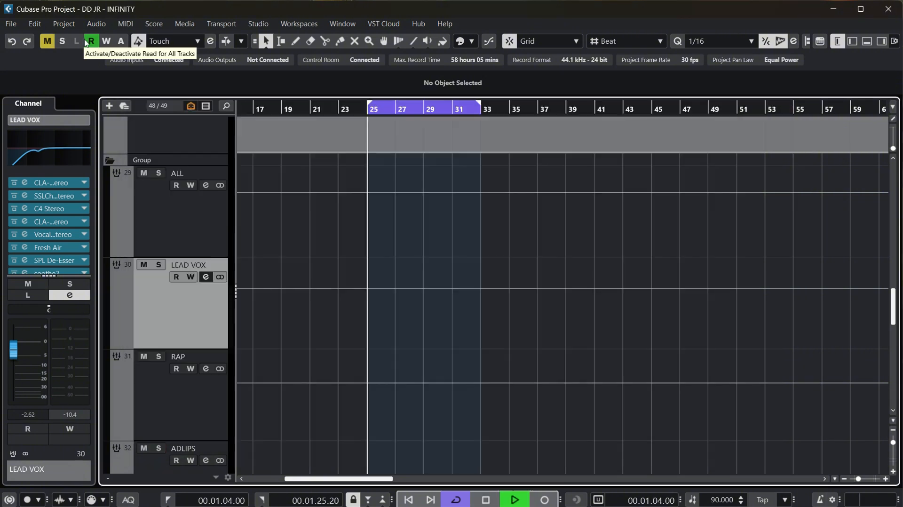
click(205, 276)
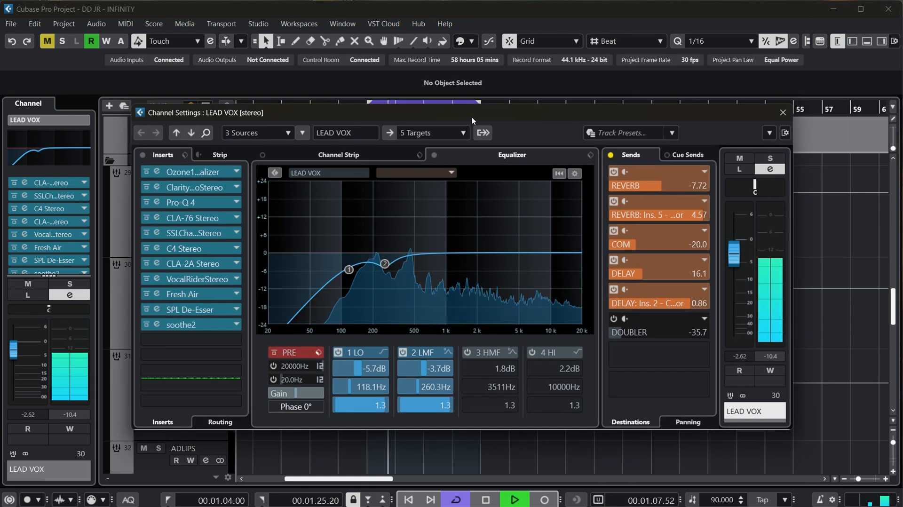
drag(471, 116, 475, 85)
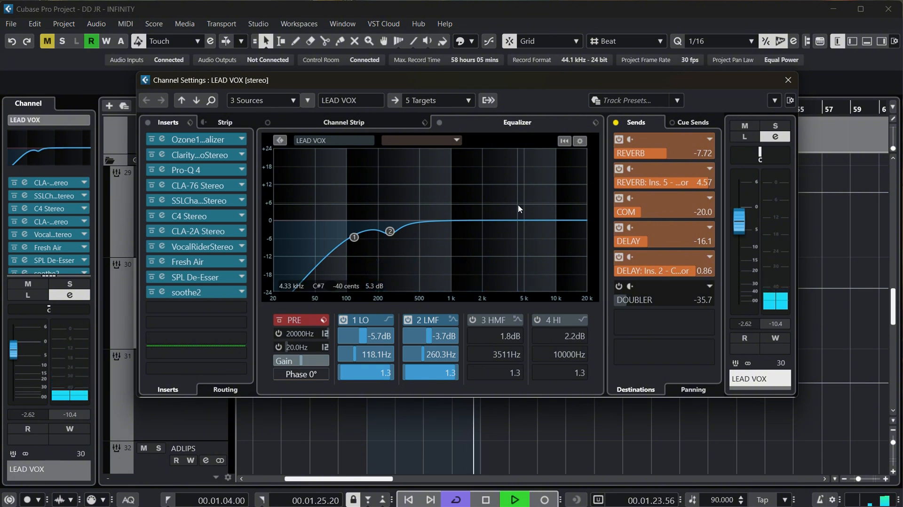
key(space)
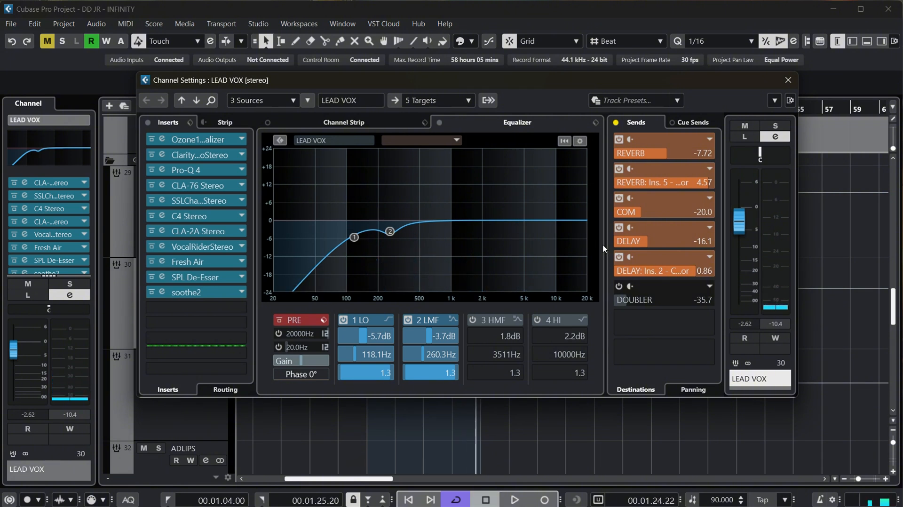
- Activate the DOUBLER send on LEAD VOX, play the loop with it, and close the channel settings
click(622, 297)
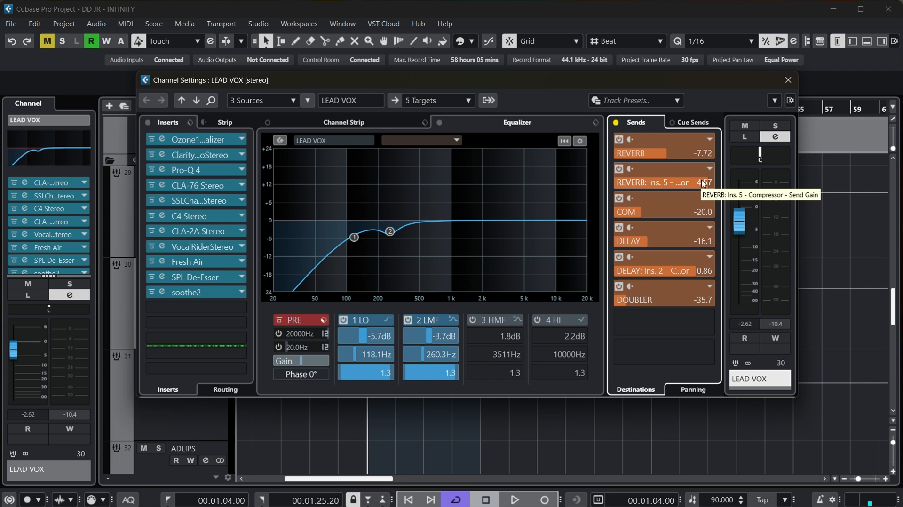
key(space)
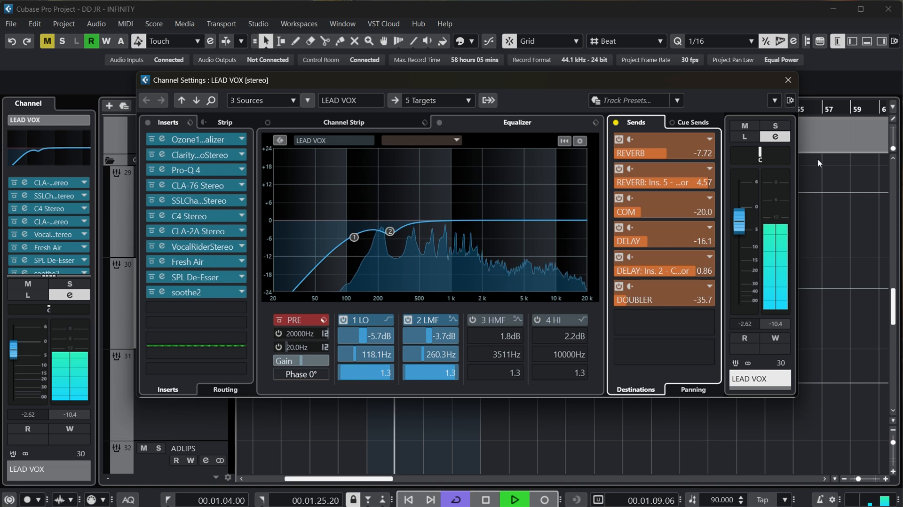
click(787, 81)
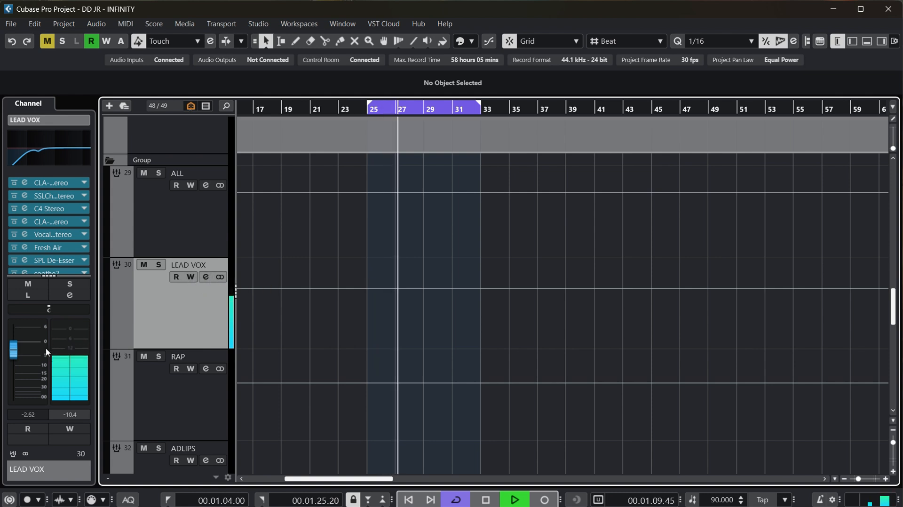
- Lower the LEAD VOX fader to -5.84 dB during playback and stop the loop
drag(18, 351, 18, 353)
scroll(18, 354, down, 5)
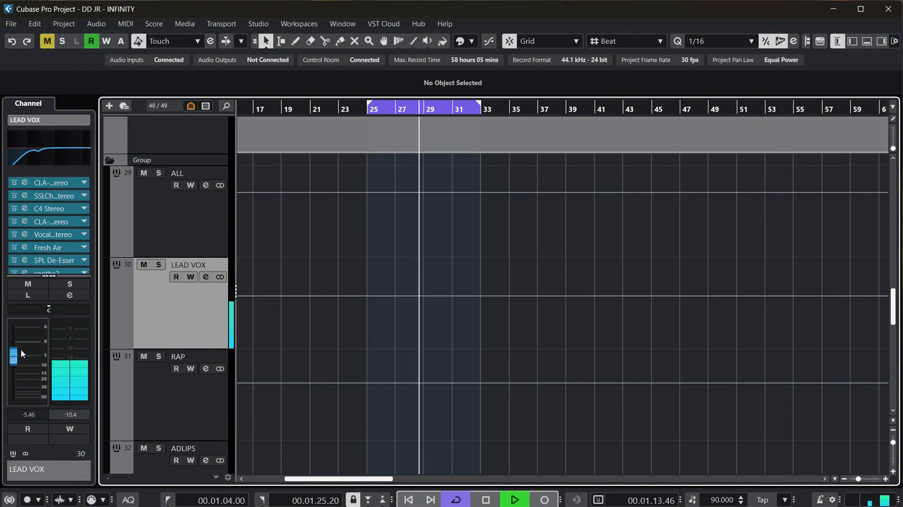
scroll(21, 351, down, 1)
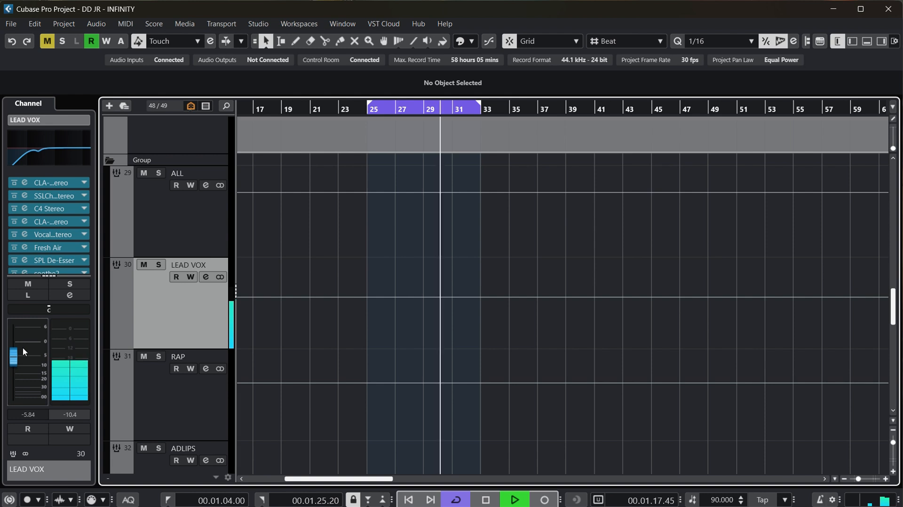
key(space)
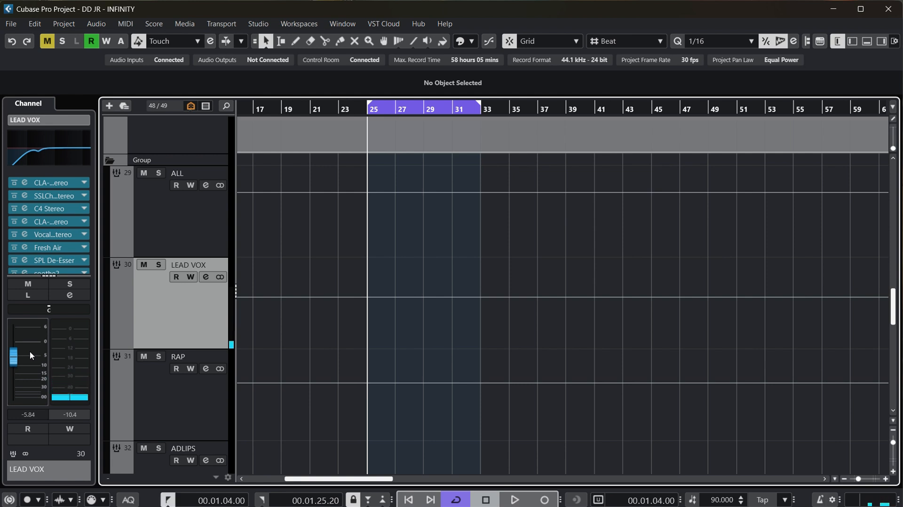
- Lower the LEAD VOX fader to -6.18 dB while the loop plays and return the stopped playhead to the loop start at bar 25
key(space)
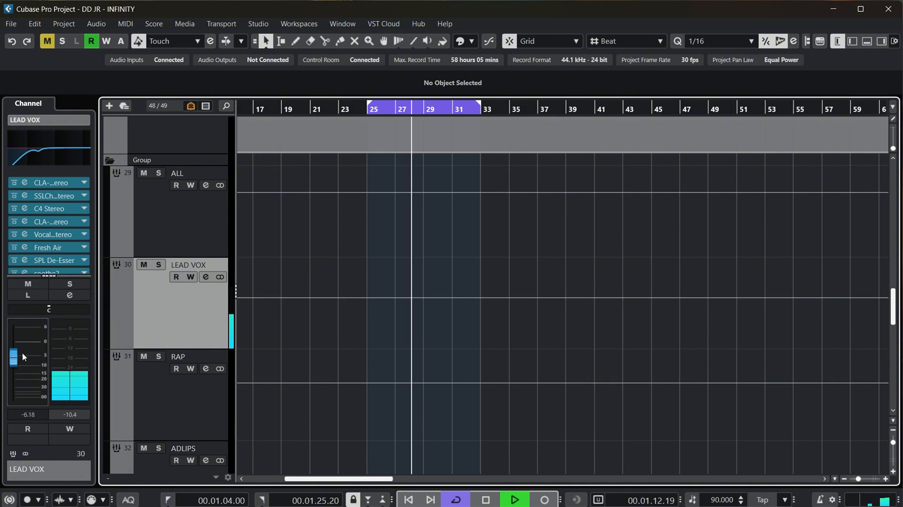
drag(21, 352, 22, 354)
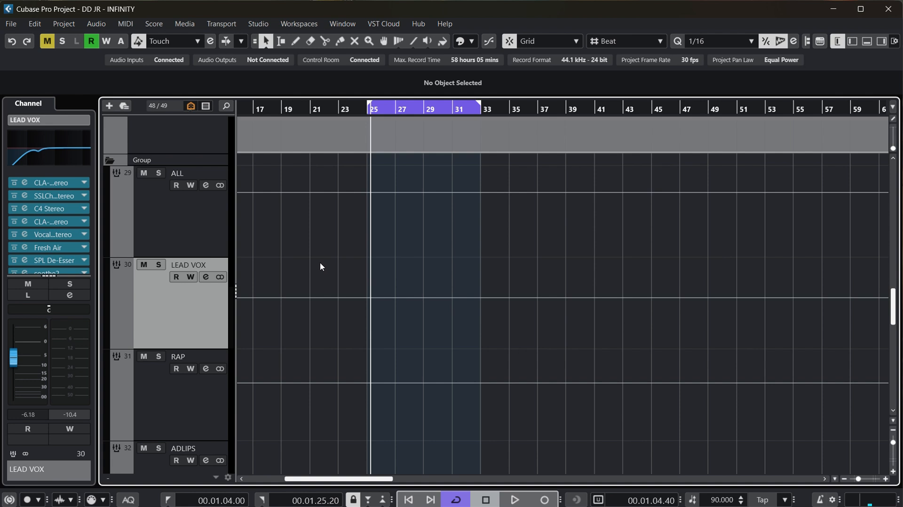
key(KP_1)
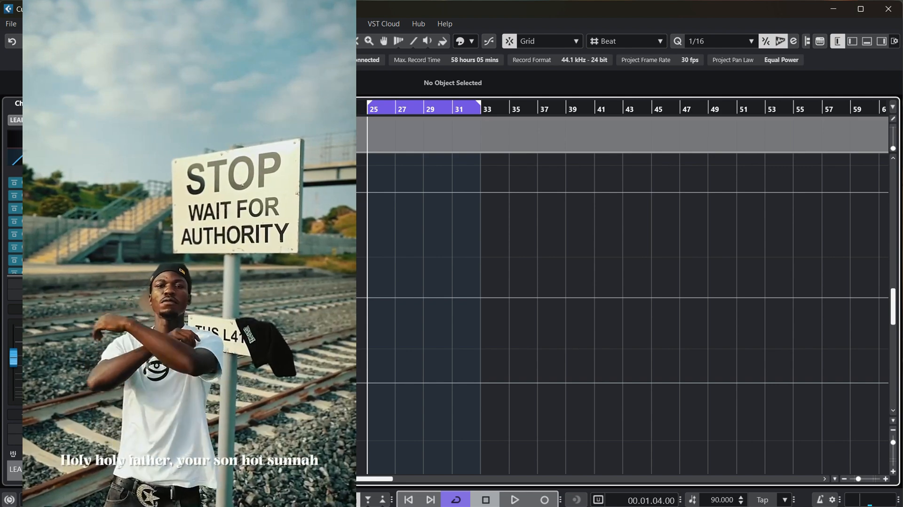
scroll(487, 288, up, 10)
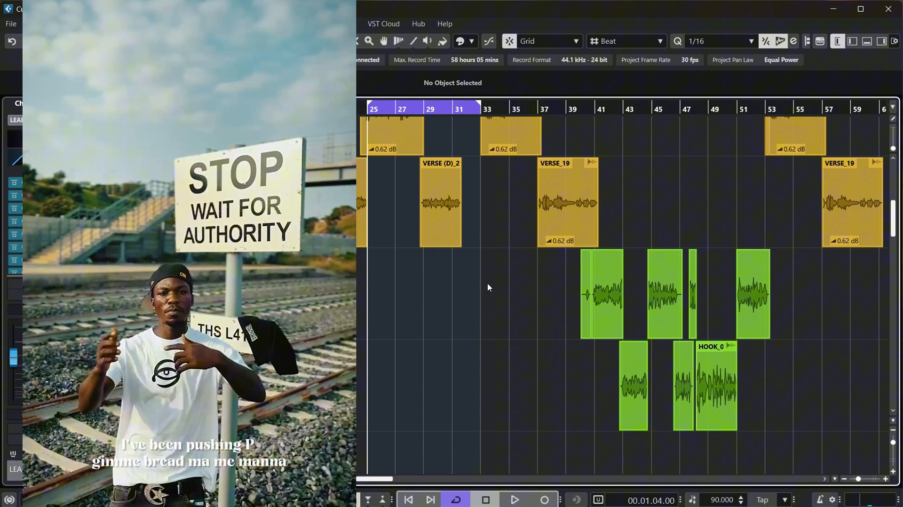
scroll(487, 287, down, 10)
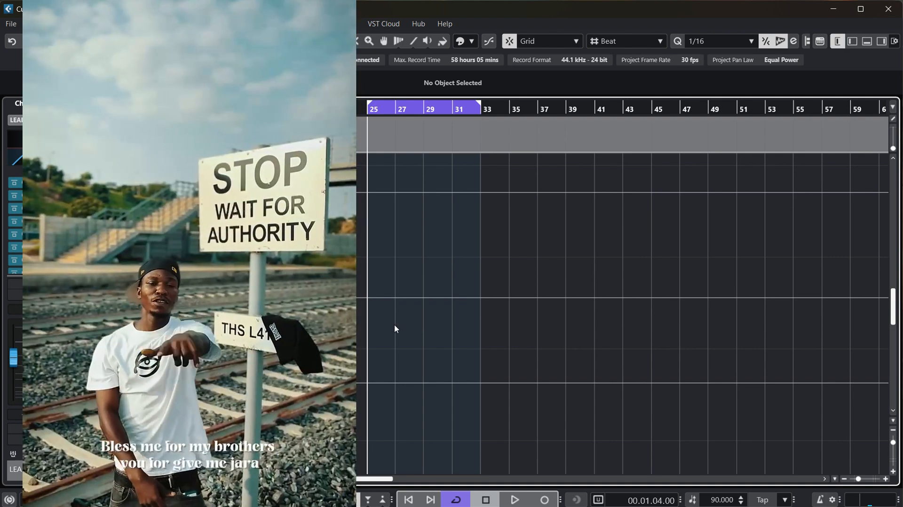
scroll(488, 289, up, 3)
scroll(488, 288, up, 10)
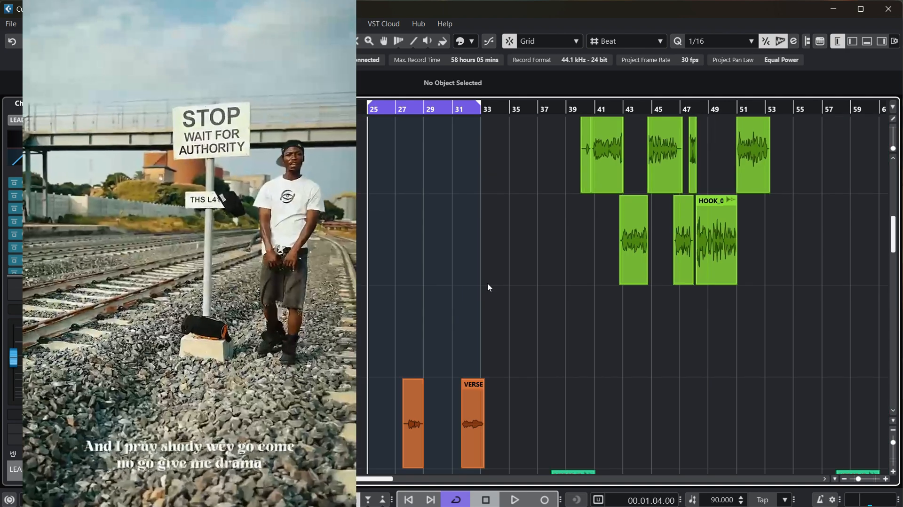